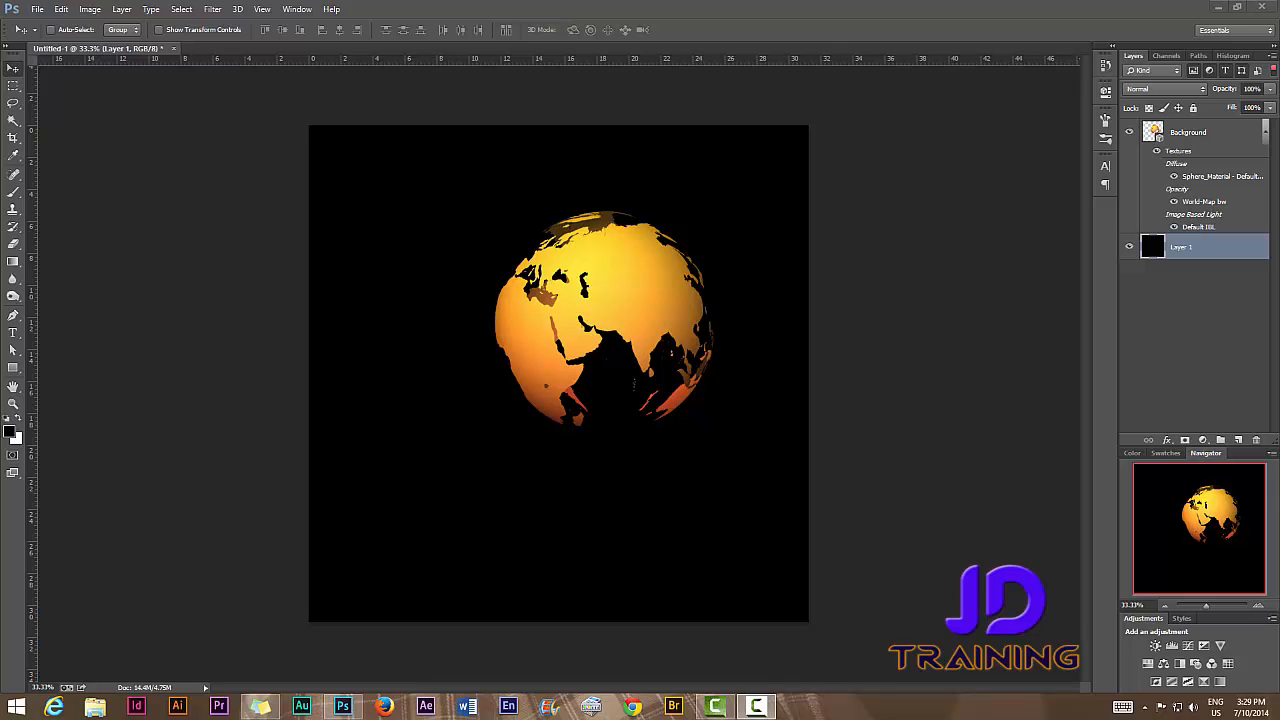
Examine the finished golden globe by rotating its 3D layer, and reselect the black layer beneath it
left_click(1198, 132)
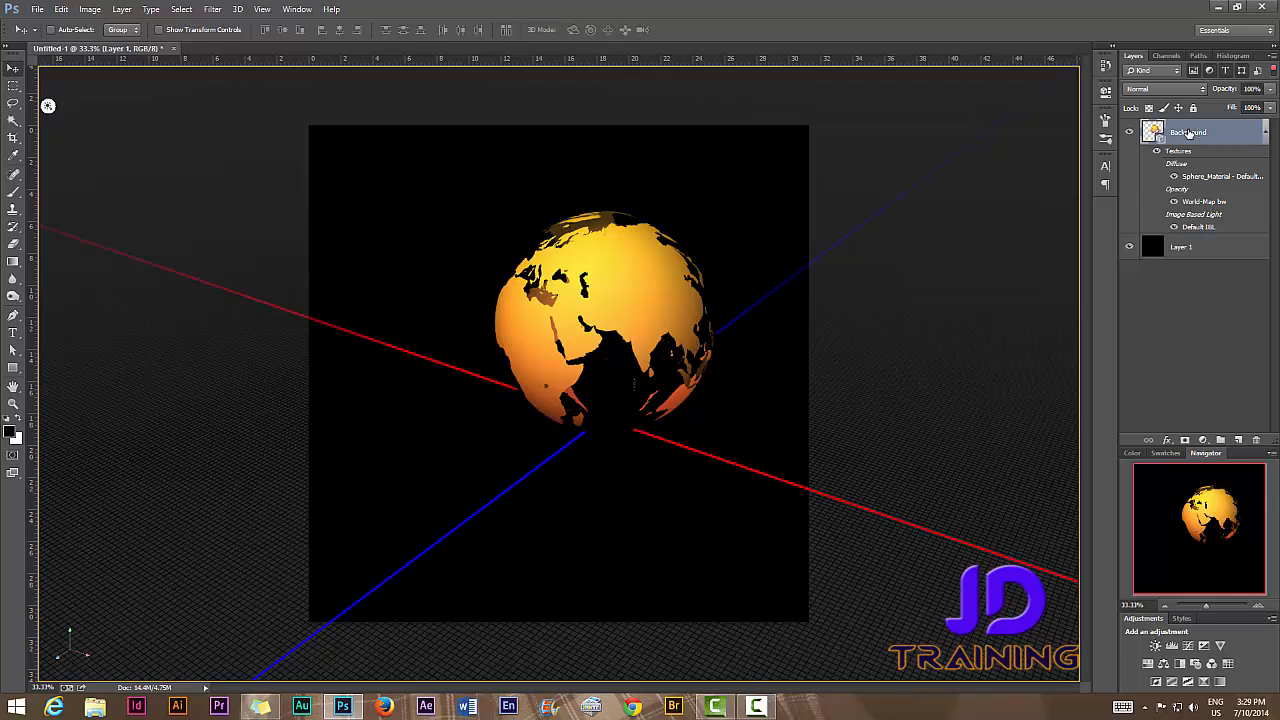
left_click_drag(464, 338, 597, 361)
left_click_drag(1069, 437, 209, 74)
left_click(1188, 249)
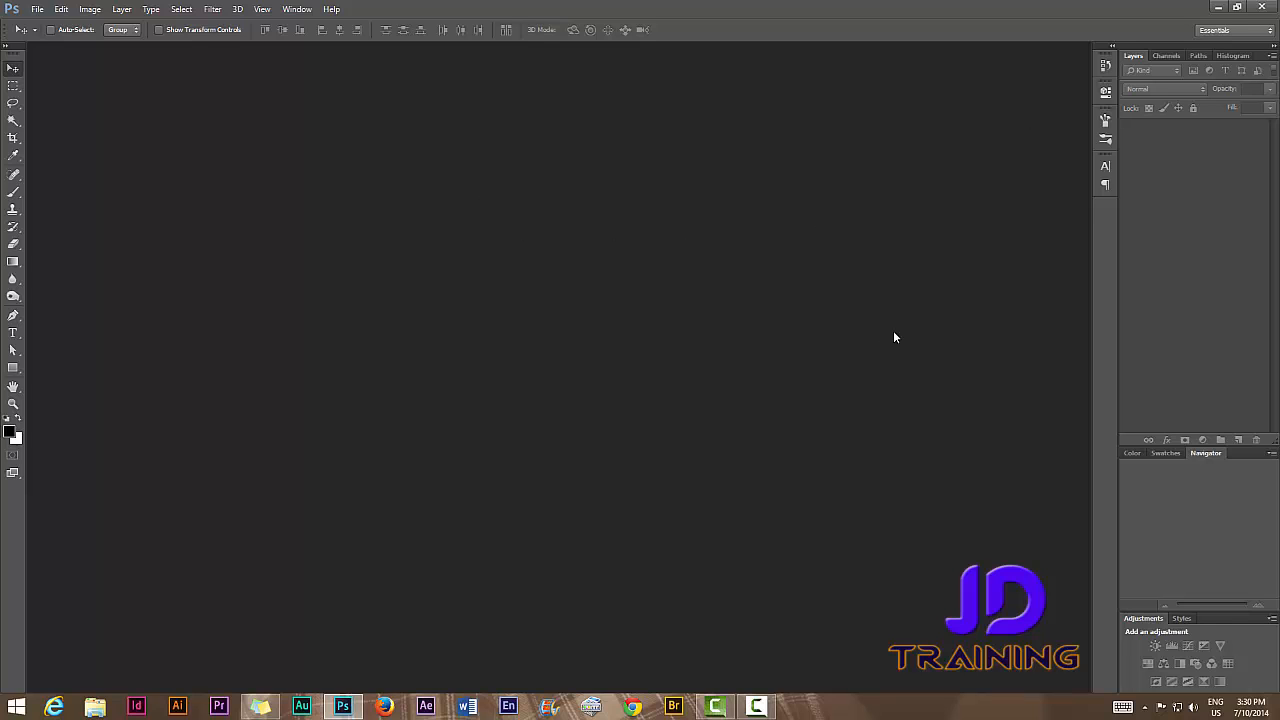
Open World-Map bw.jpg and test a Magic Wand selection on the white Africa and Eurasia landmass, clearing it again
left_click_drag(1185, 364, 600, 365)
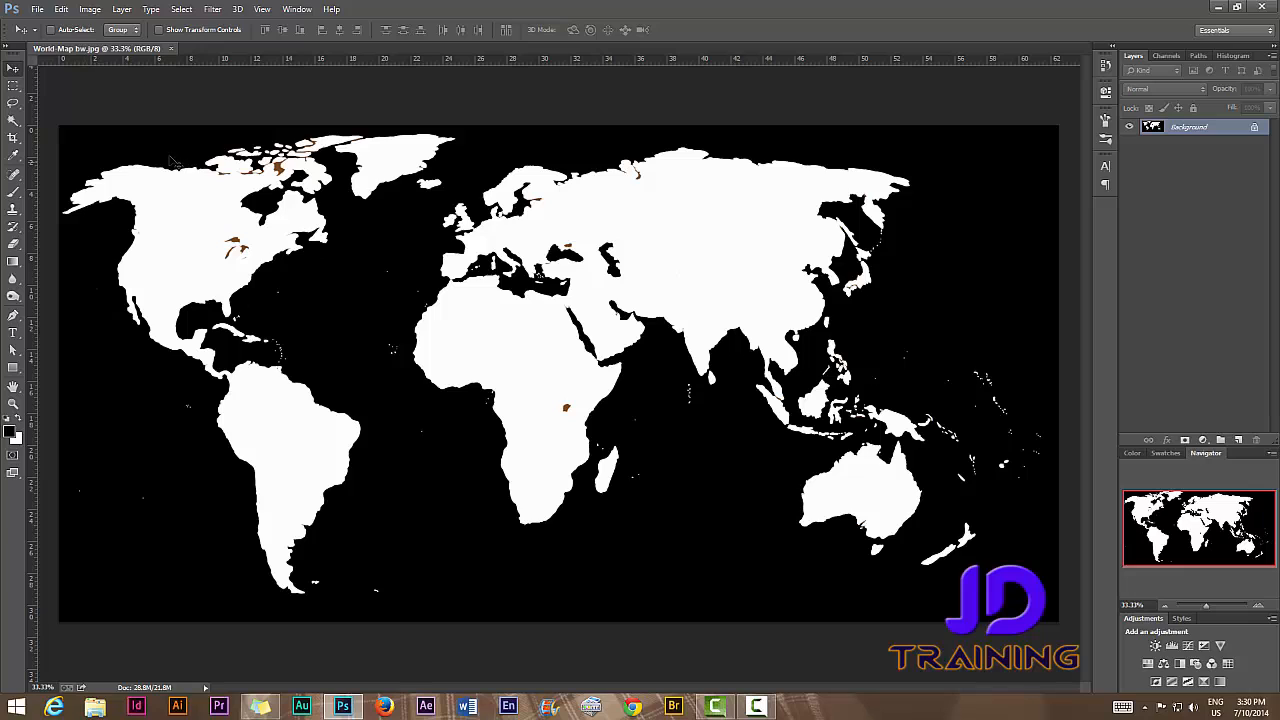
key("w")
key("ctrl+minus")
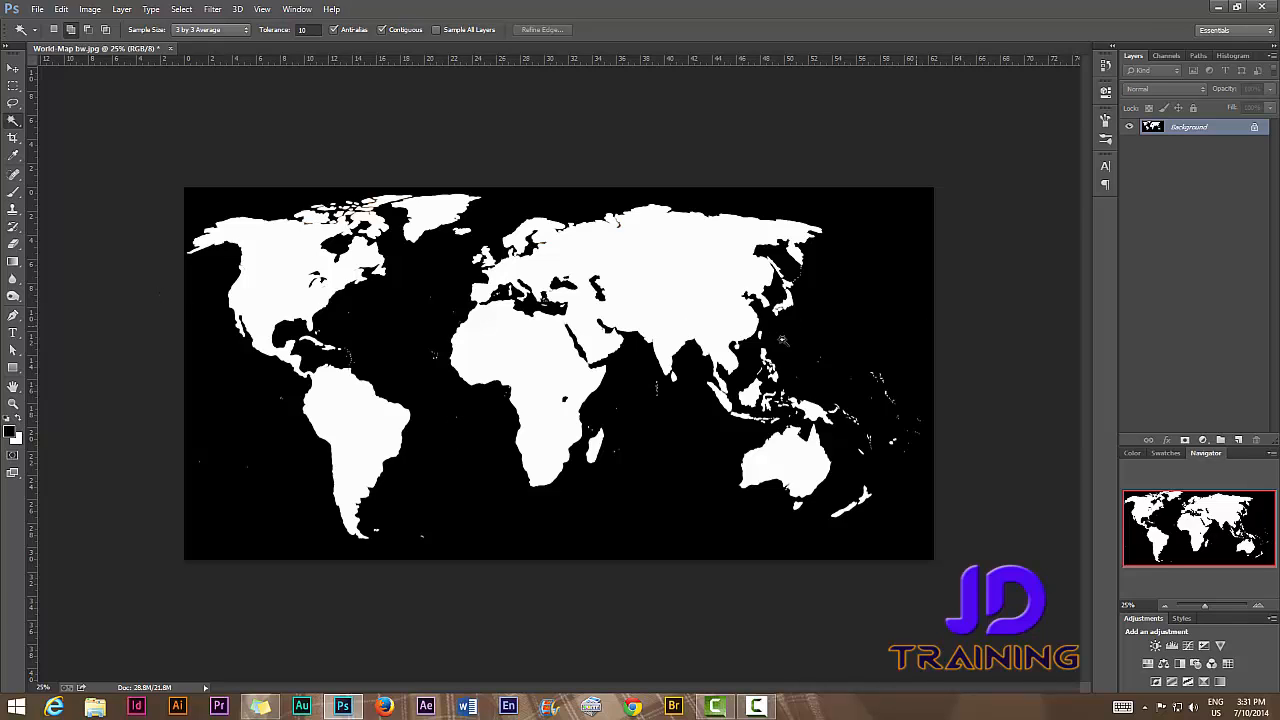
left_click(566, 369)
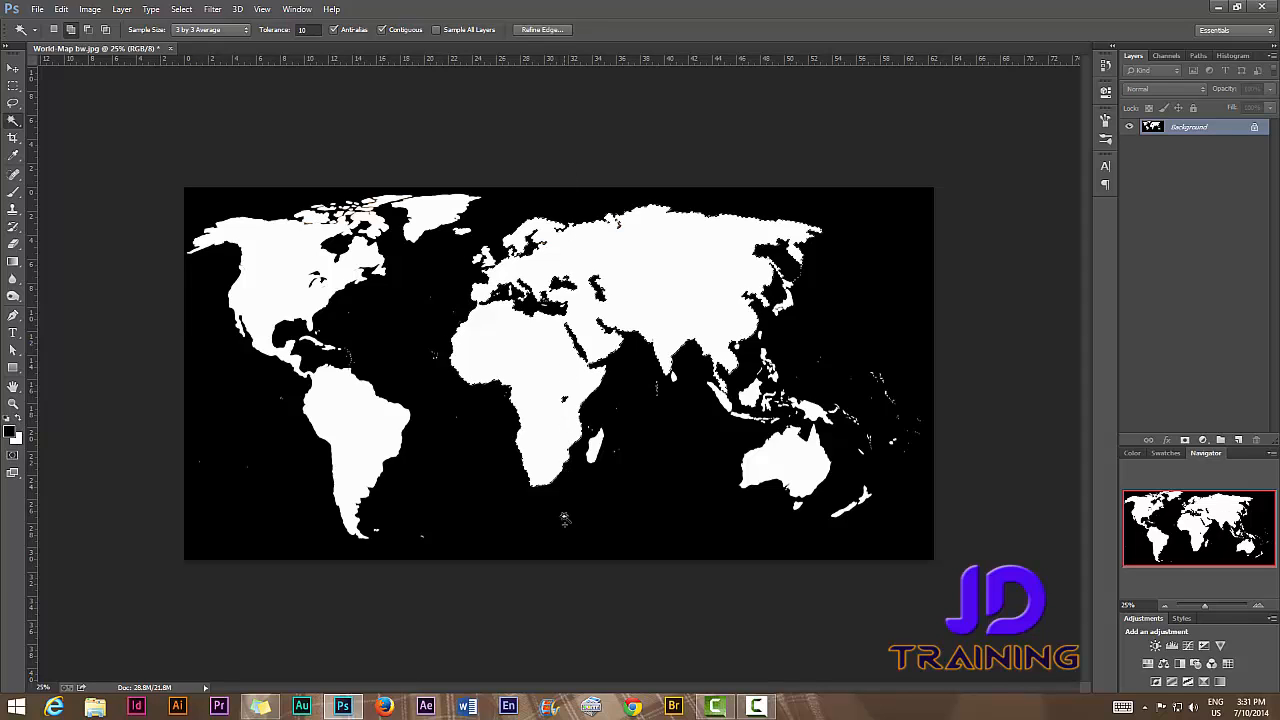
key("ctrl+d")
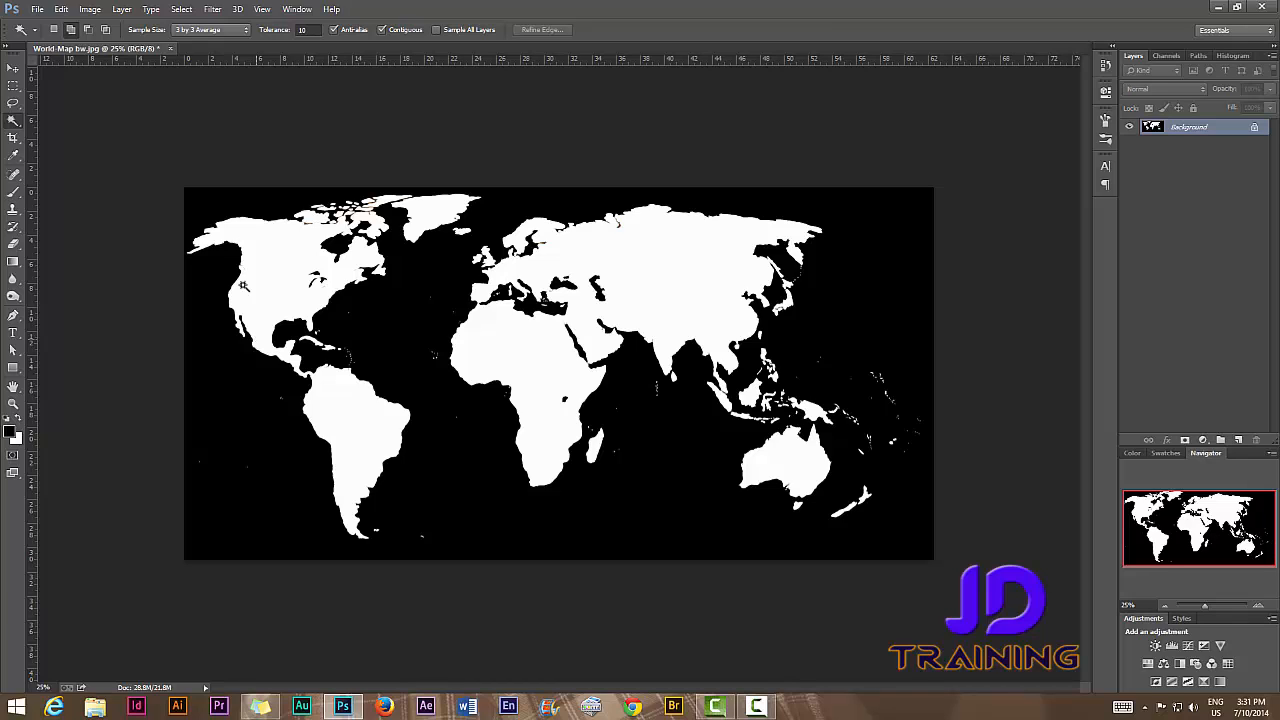
Check the world map's image dimensions and resolution without changing them
left_click(13, 68)
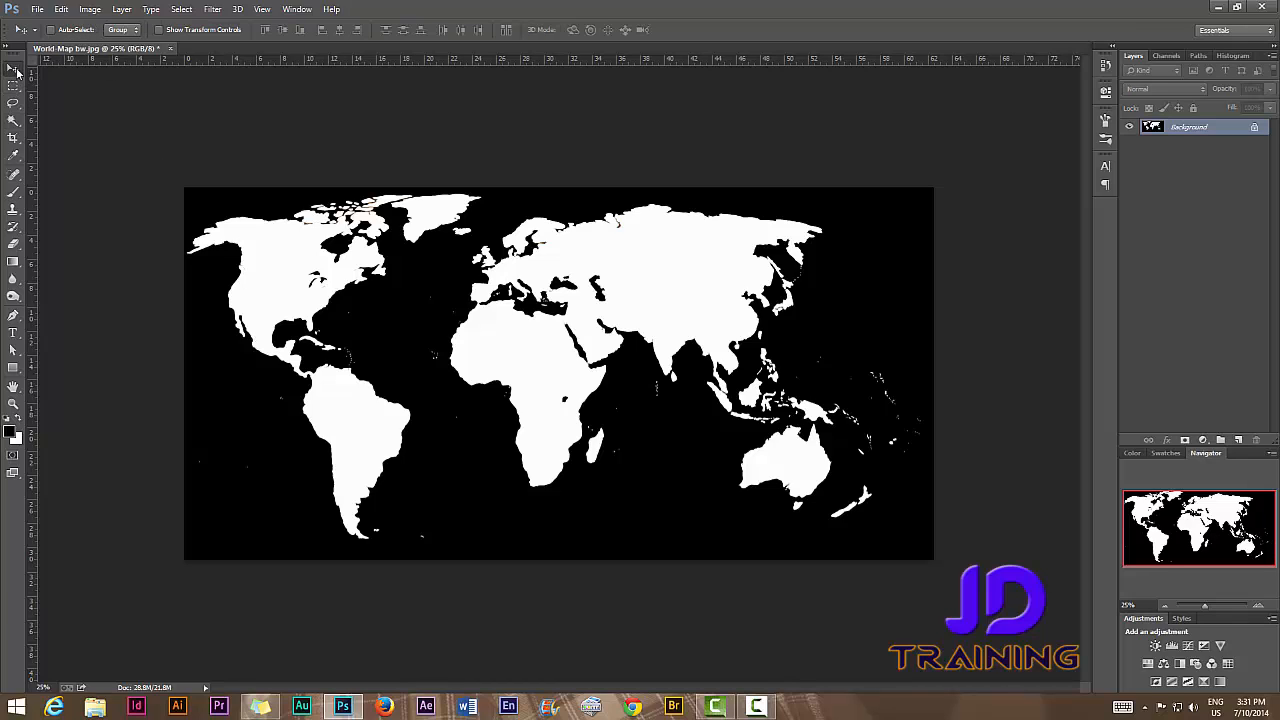
left_click(81, 12)
mouse_move(63, 10)
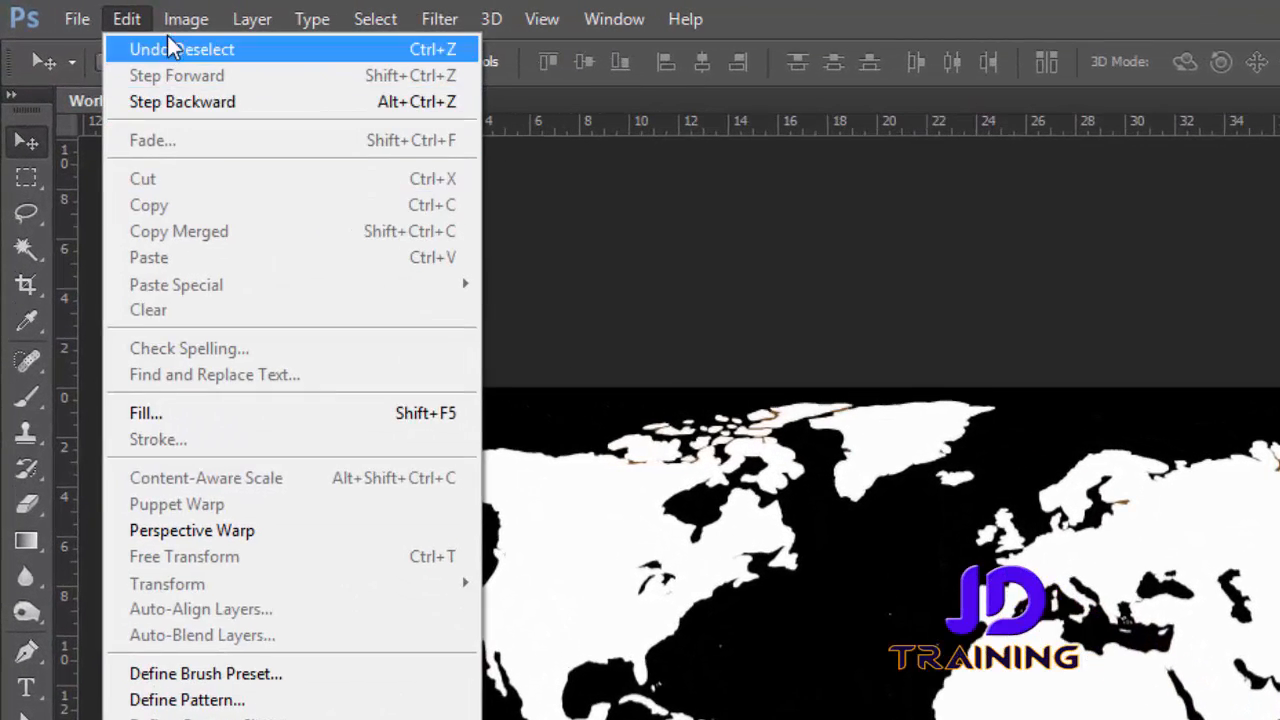
mouse_move(186, 19)
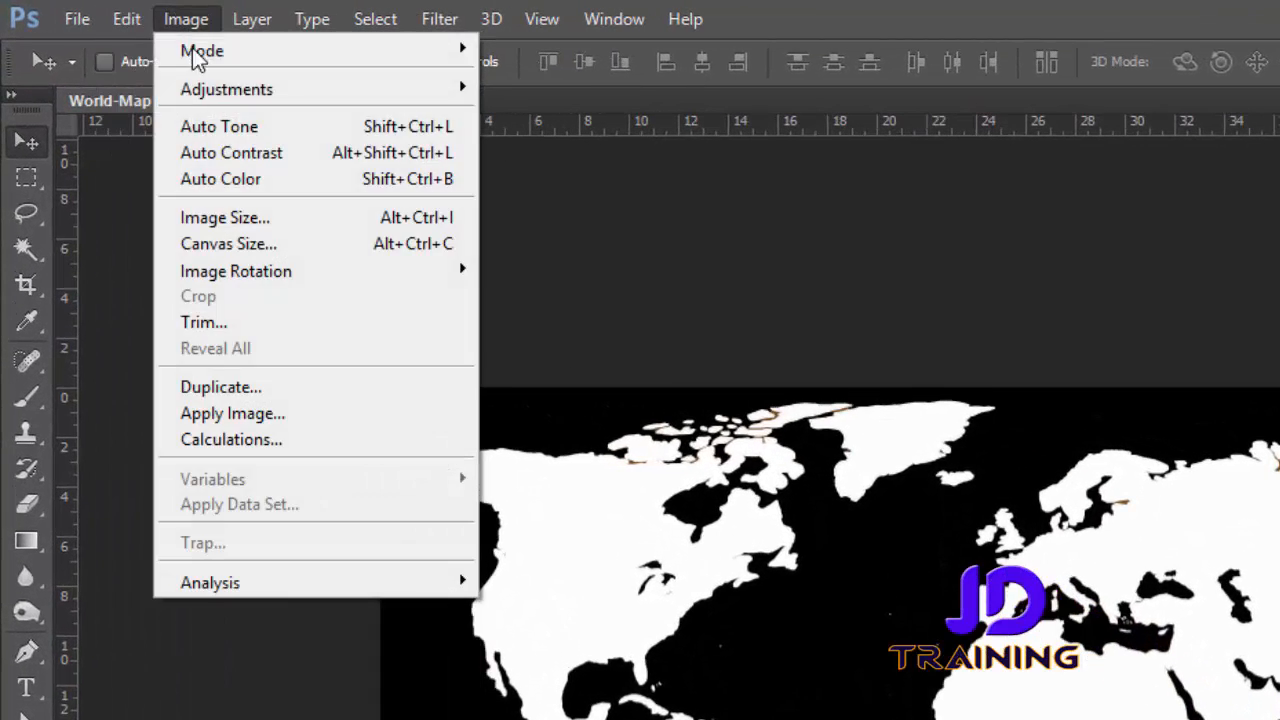
left_click(222, 216)
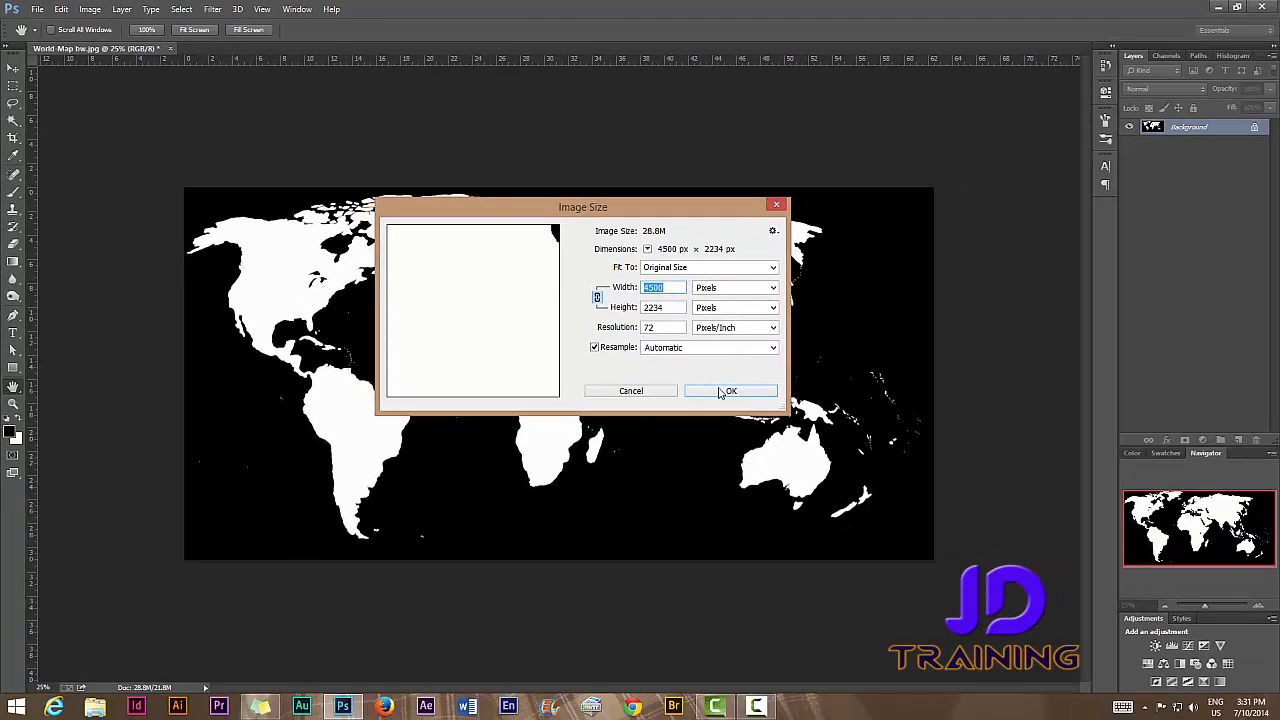
left_click(1100, 588)
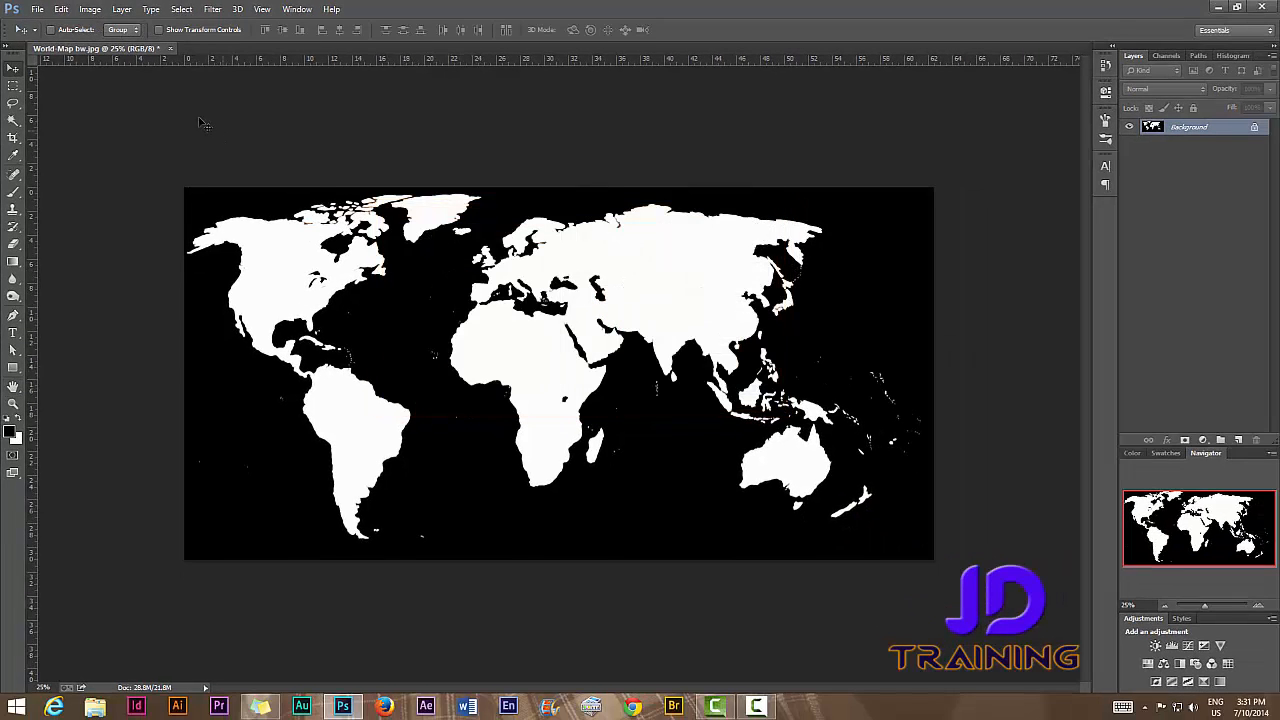
Close the world map and create a 2250 × 2234 pixel RGB document at 72 pixels/inch with a white background
left_click(170, 48)
left_click(38, 10)
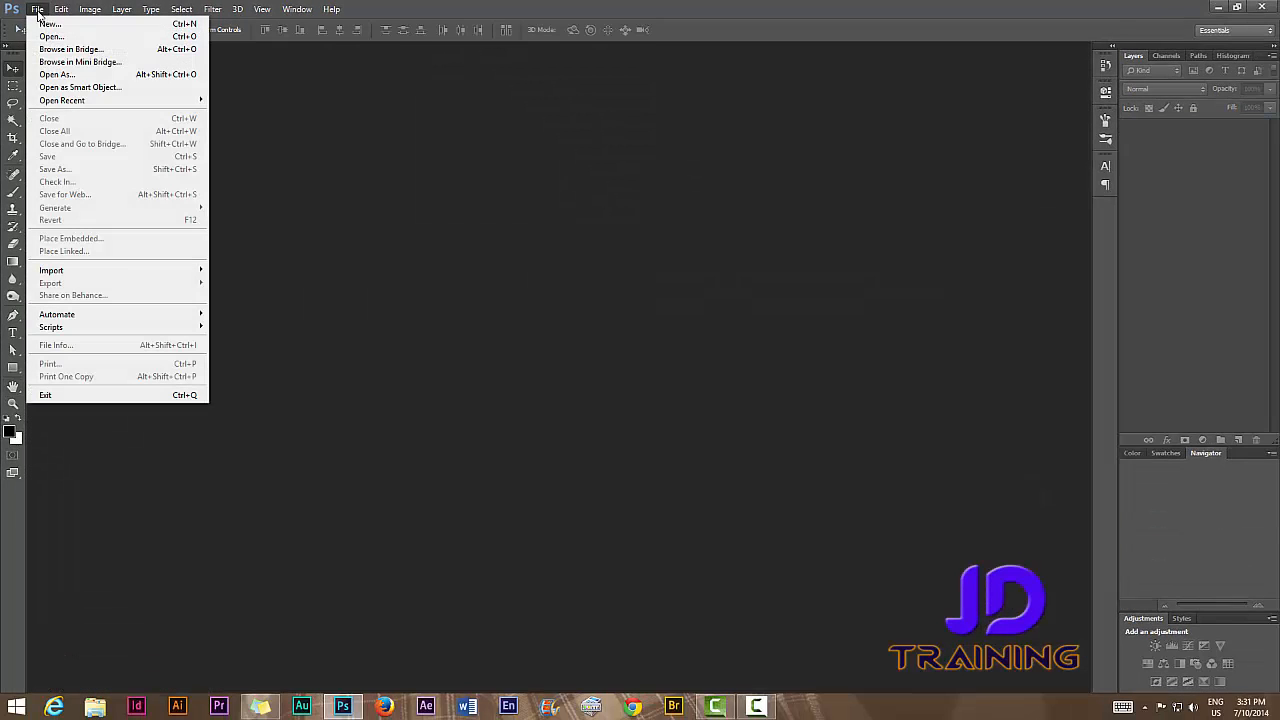
left_click(46, 24)
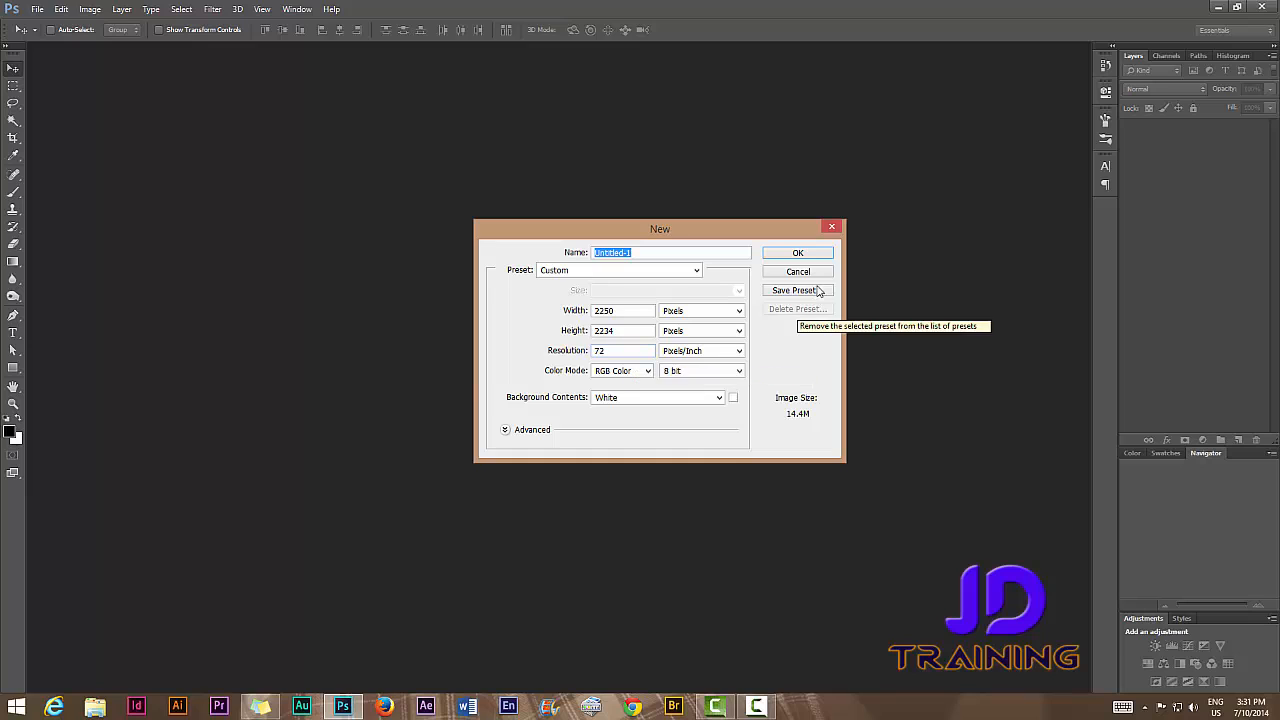
left_click(812, 254)
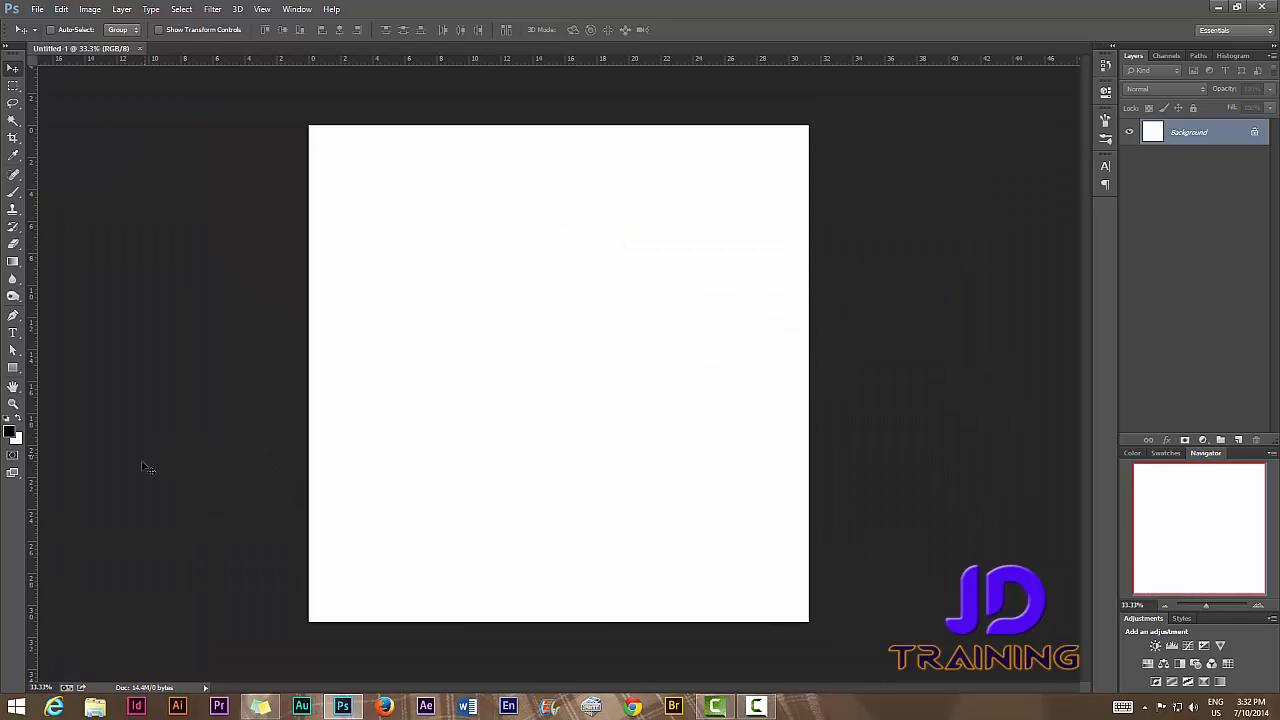
Set the foreground color to a strong dark orange with hue 27° and the background color to a duller brown
left_click(10, 431)
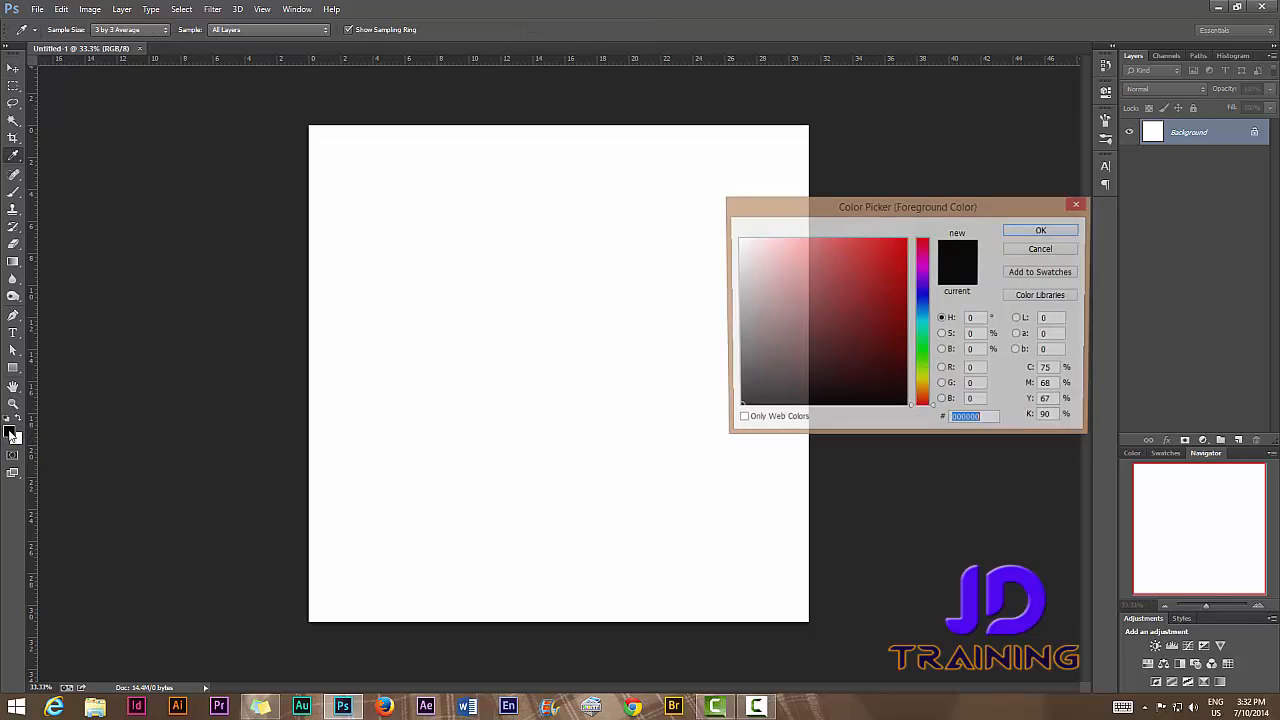
left_click_drag(922, 402, 922, 395)
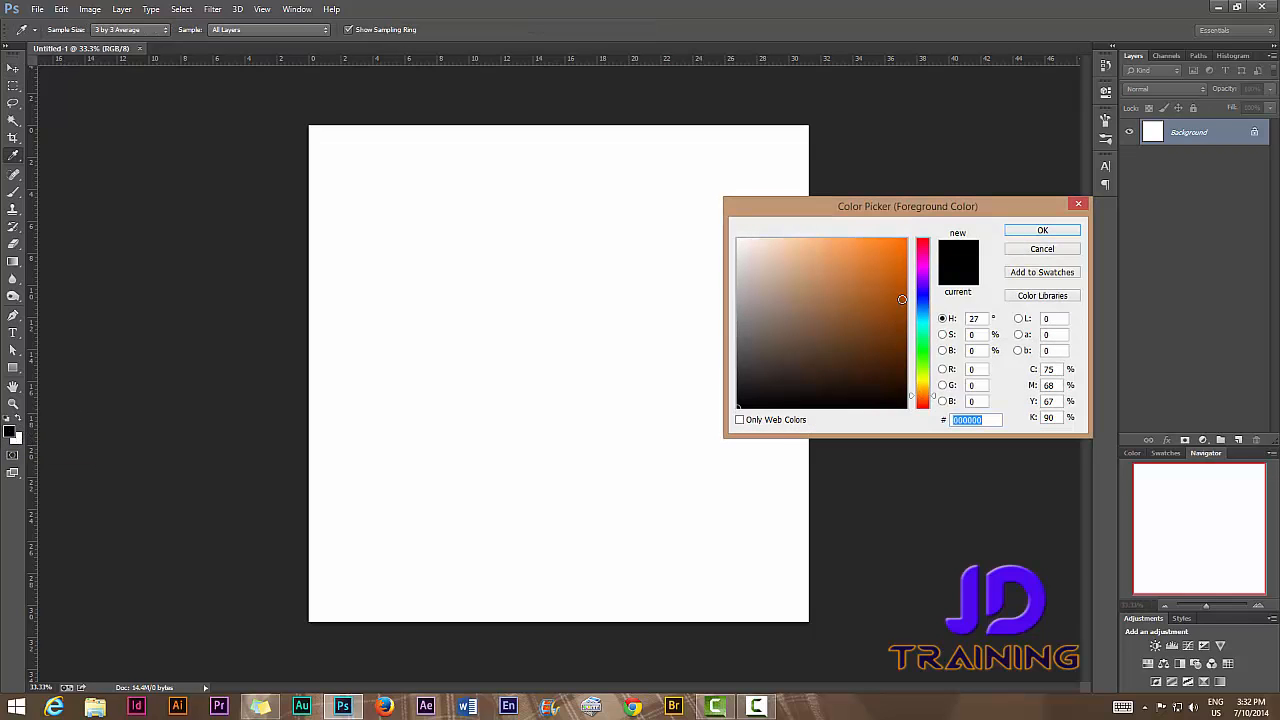
left_click(900, 297)
left_click(1019, 233)
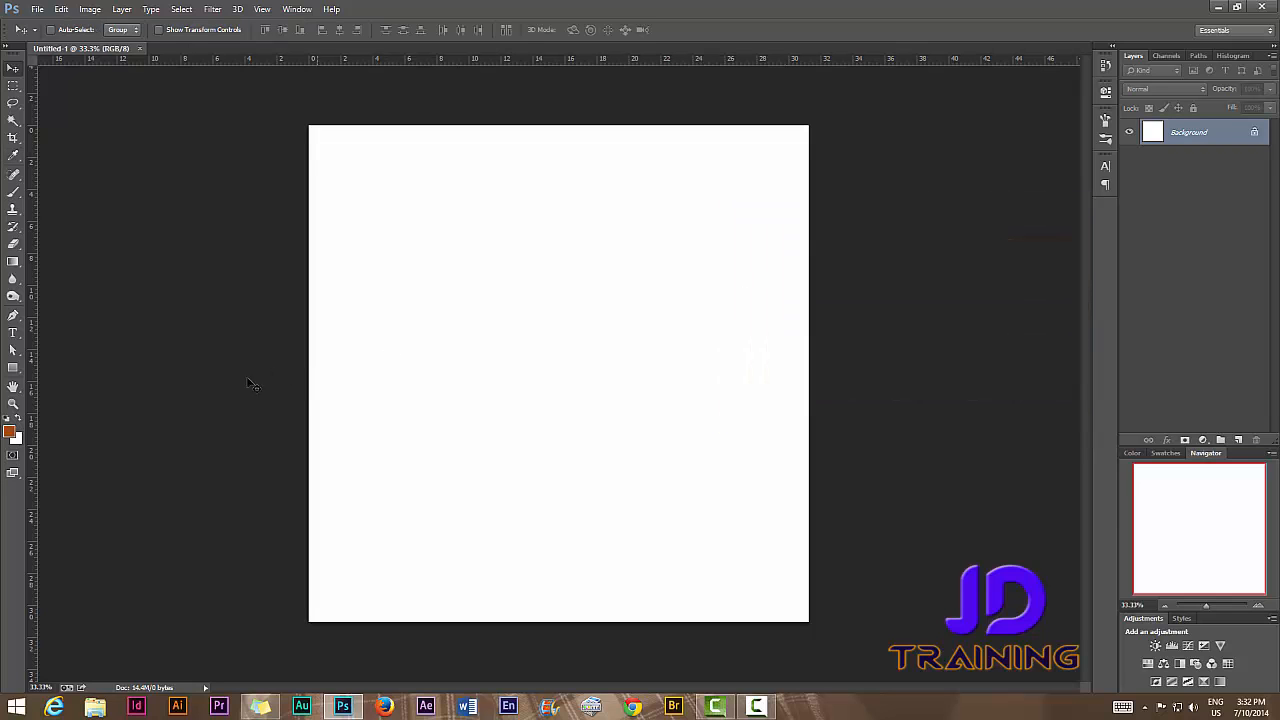
left_click(17, 440)
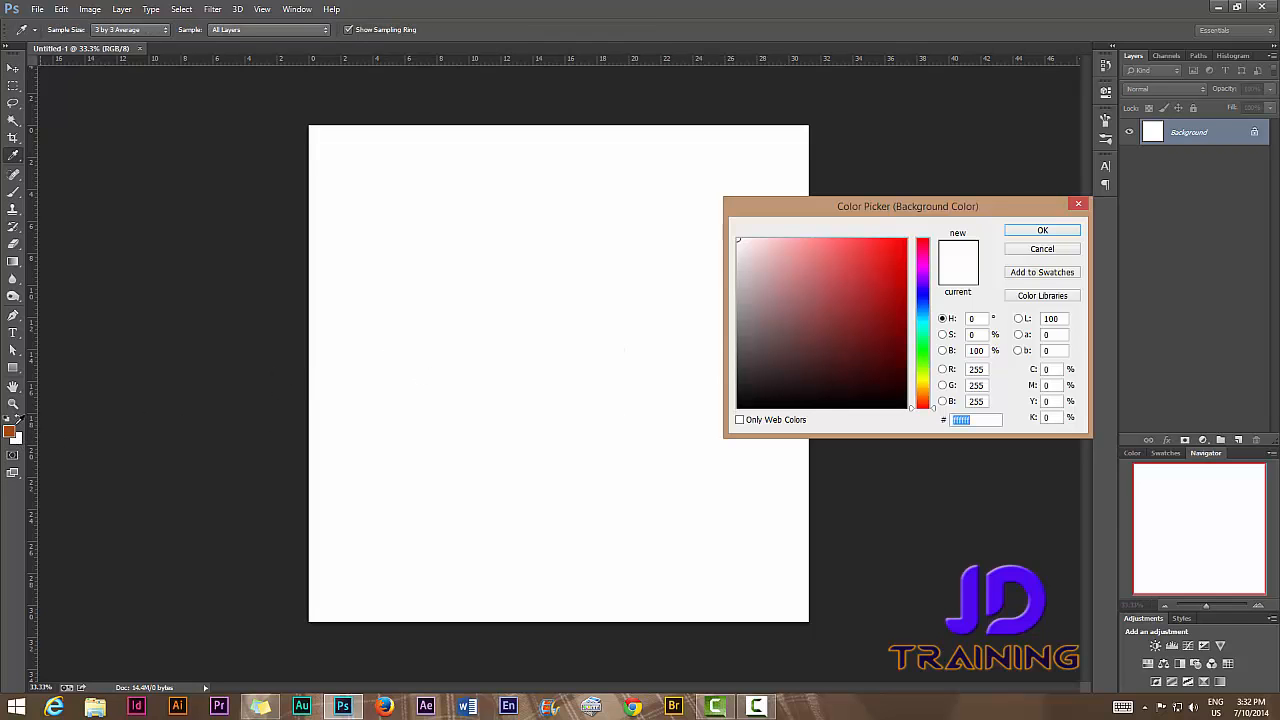
left_click(9, 428)
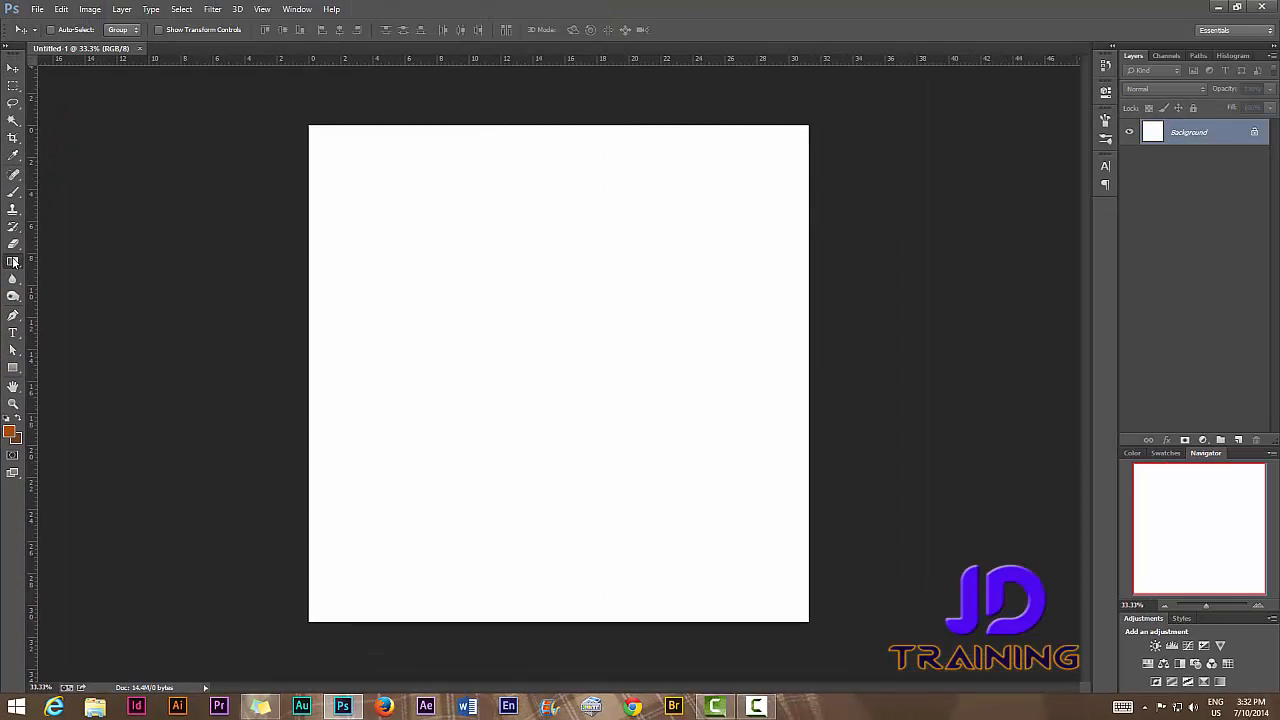
Fill the Background layer with a vertical linear gradient running from the foreground orange at the top to brown at the bottom
left_click(13, 261)
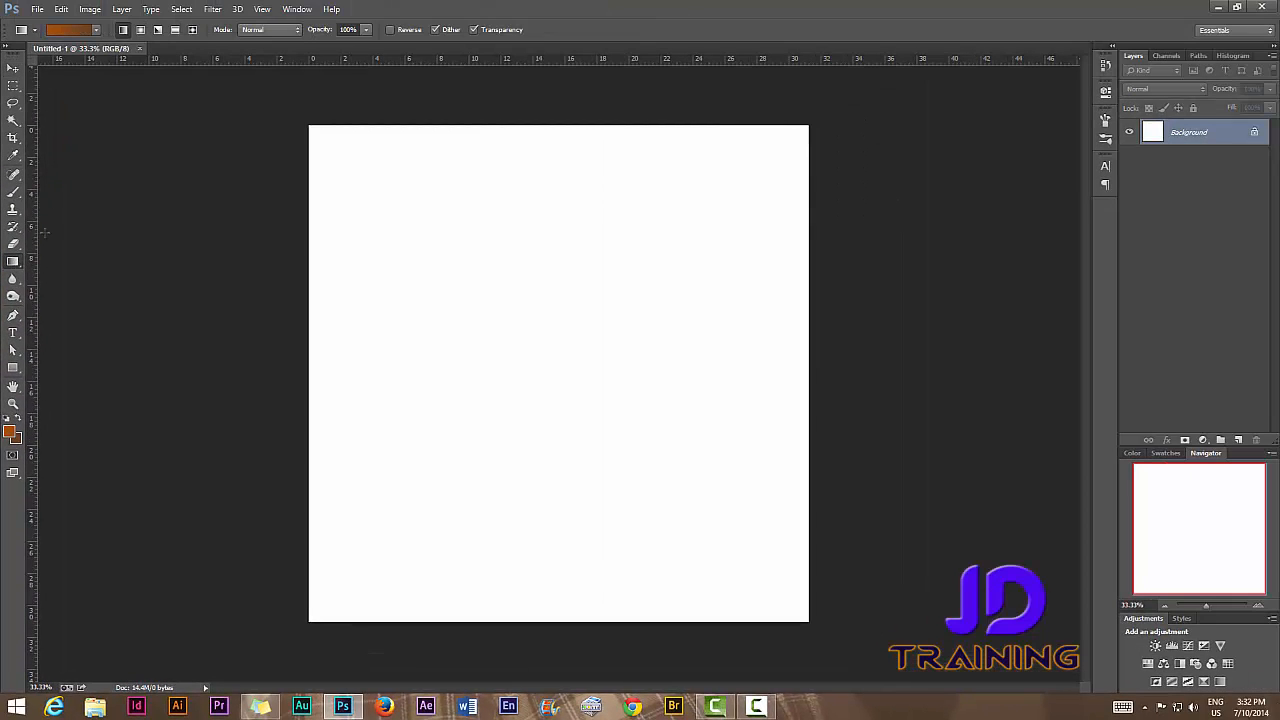
left_click(96, 30)
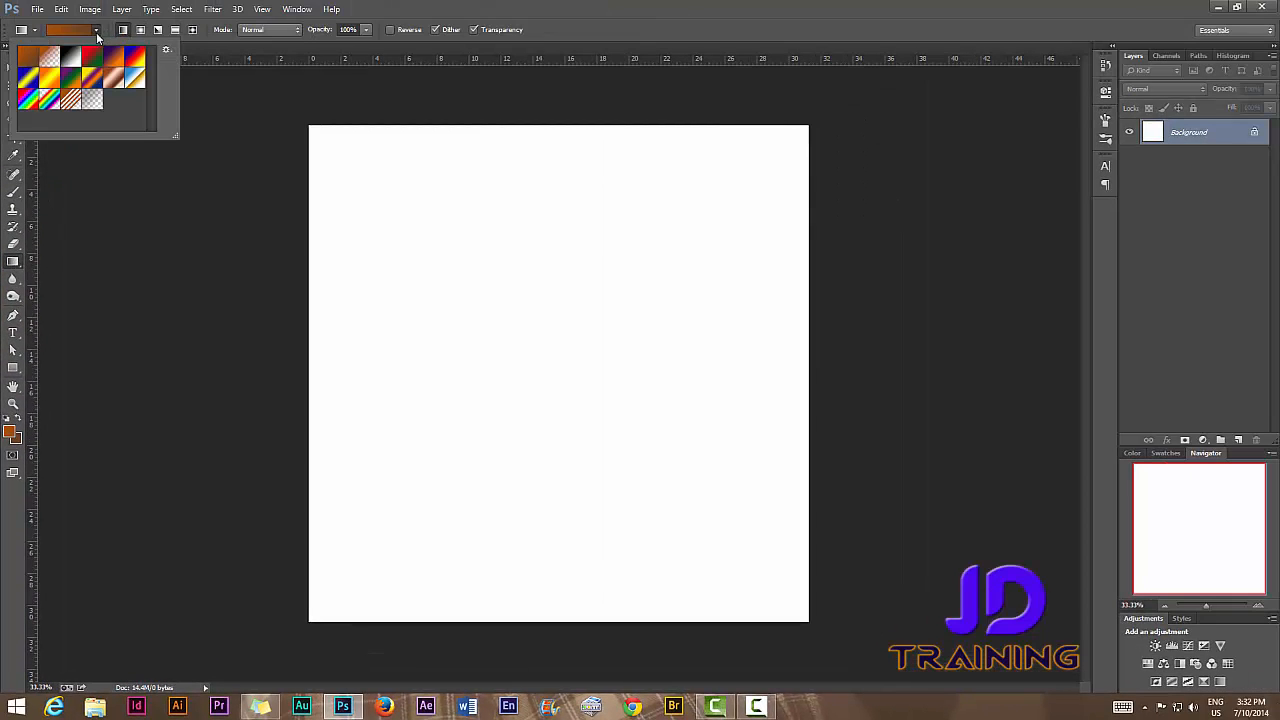
left_click(264, 326)
left_click_drag(546, 632, 542, 392)
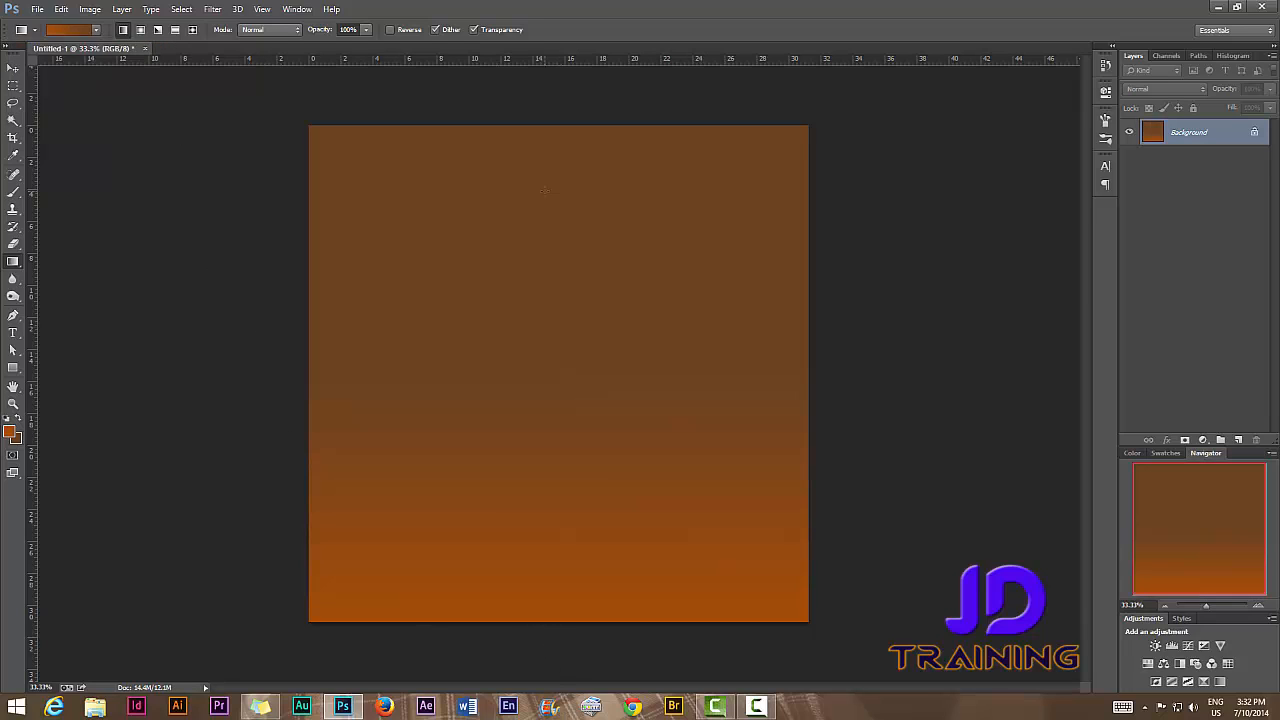
left_click_drag(570, 118, 567, 548)
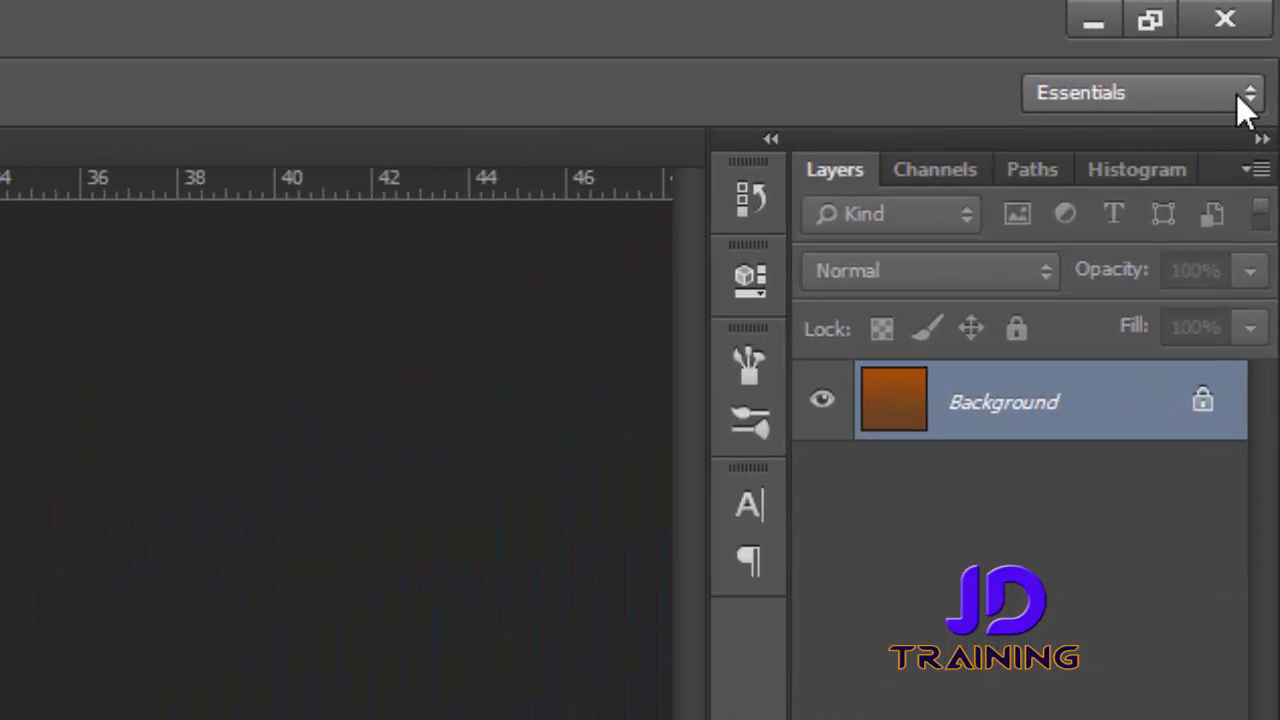
Switch to the 3D workspace, turn the gradient layer into a mesh with the Sphere preset, and rotate the view slightly
left_click(1242, 94)
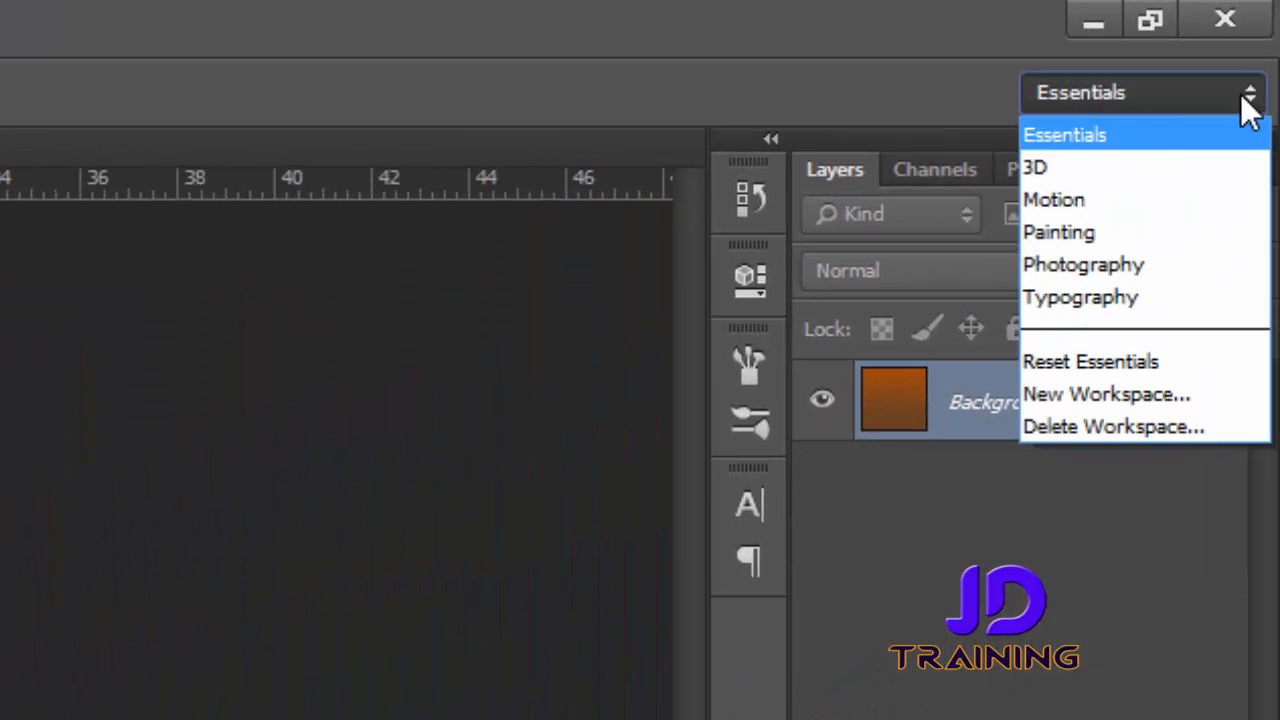
left_click(1090, 165)
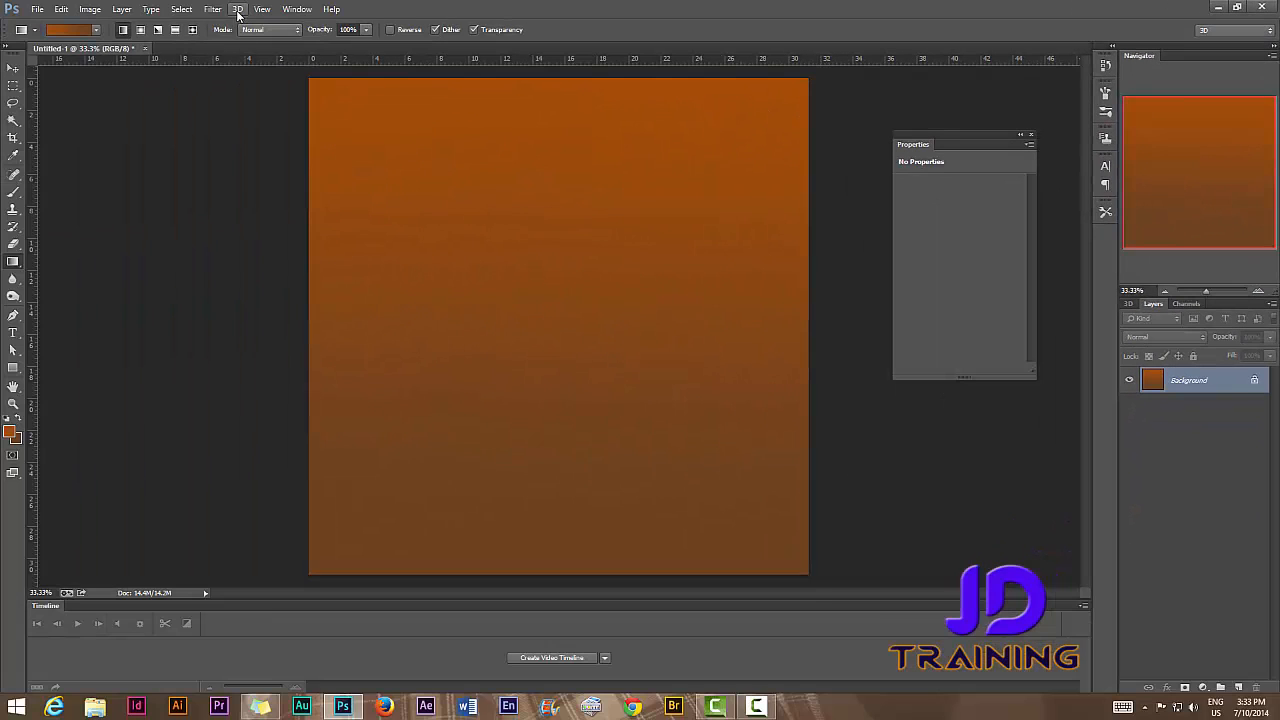
left_click(238, 10)
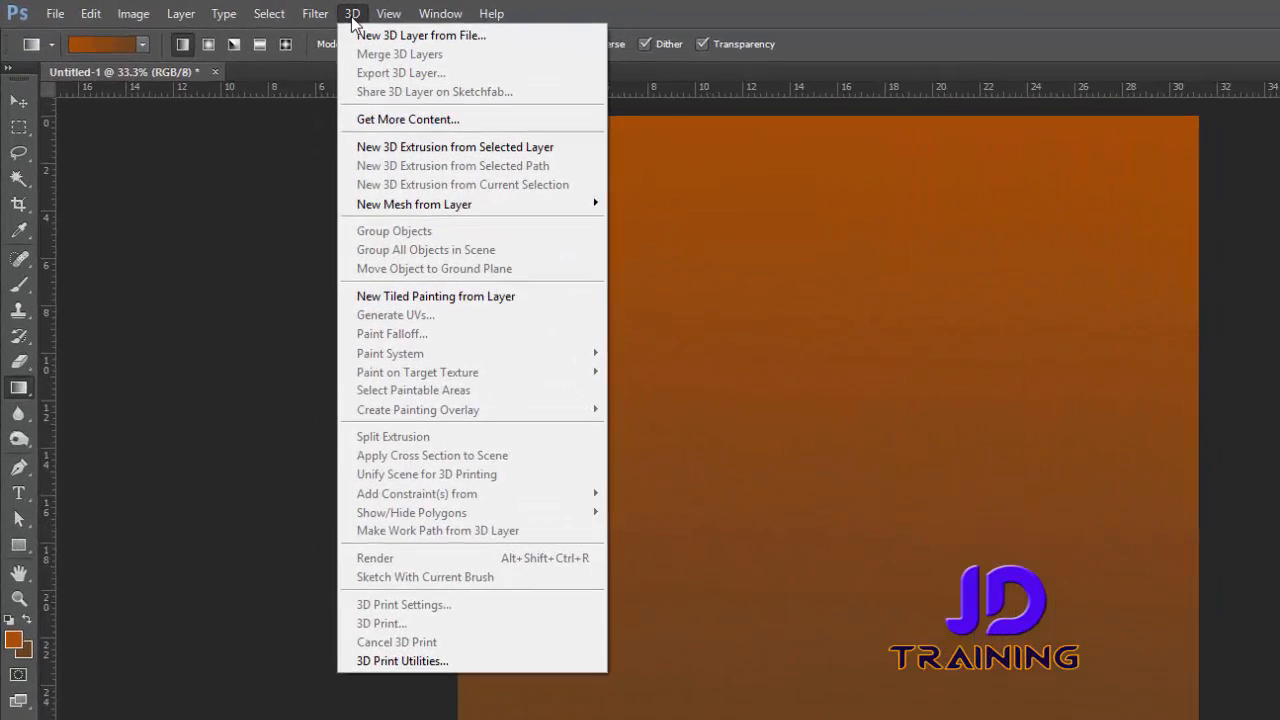
mouse_move(416, 200)
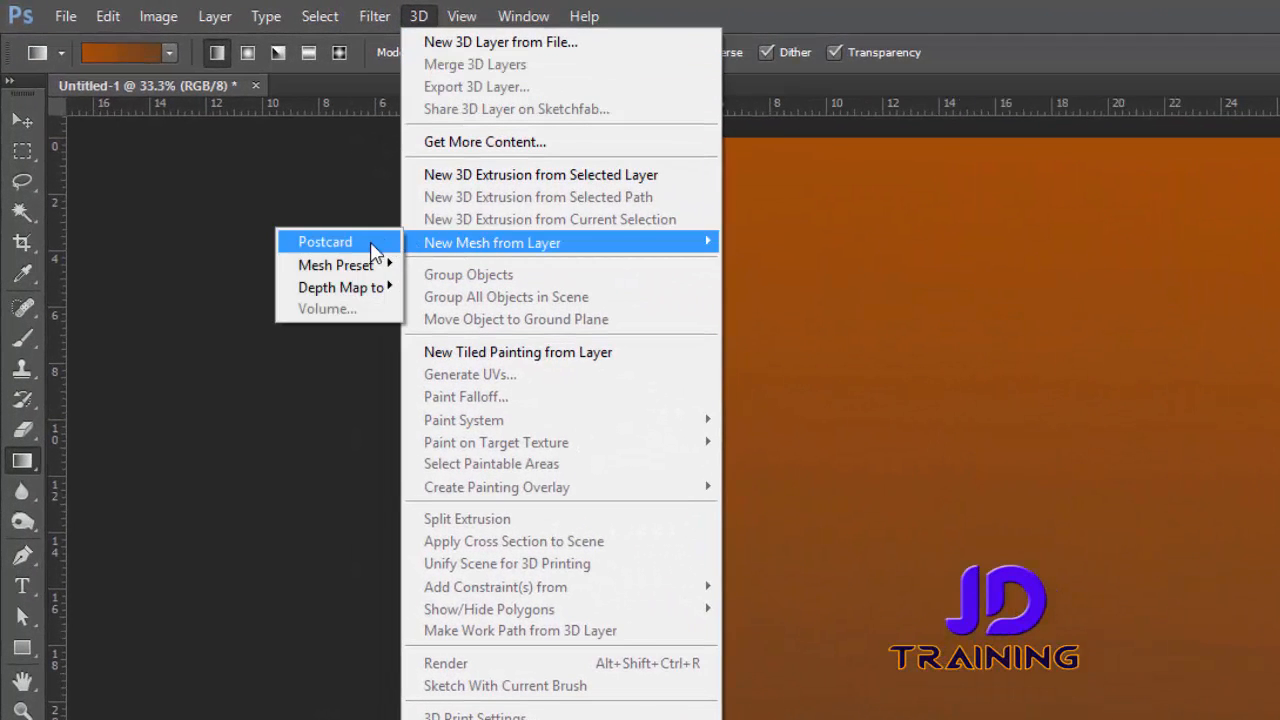
mouse_move(363, 264)
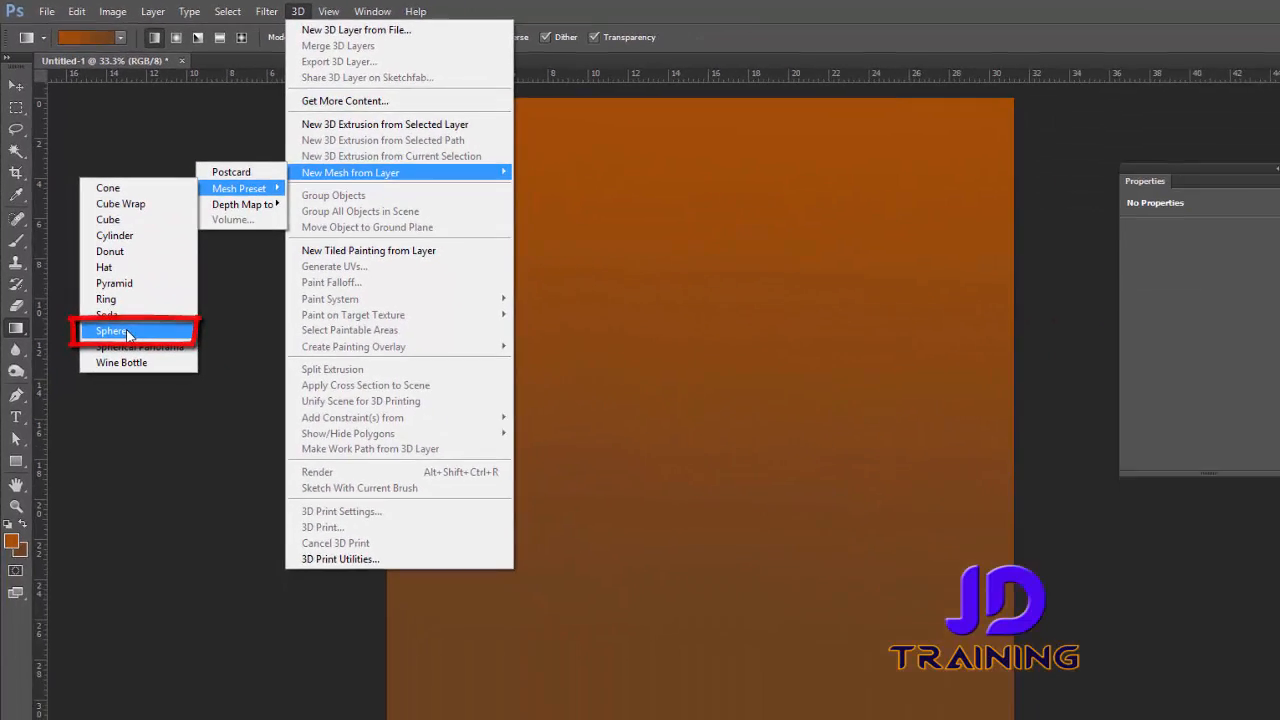
left_click(166, 437)
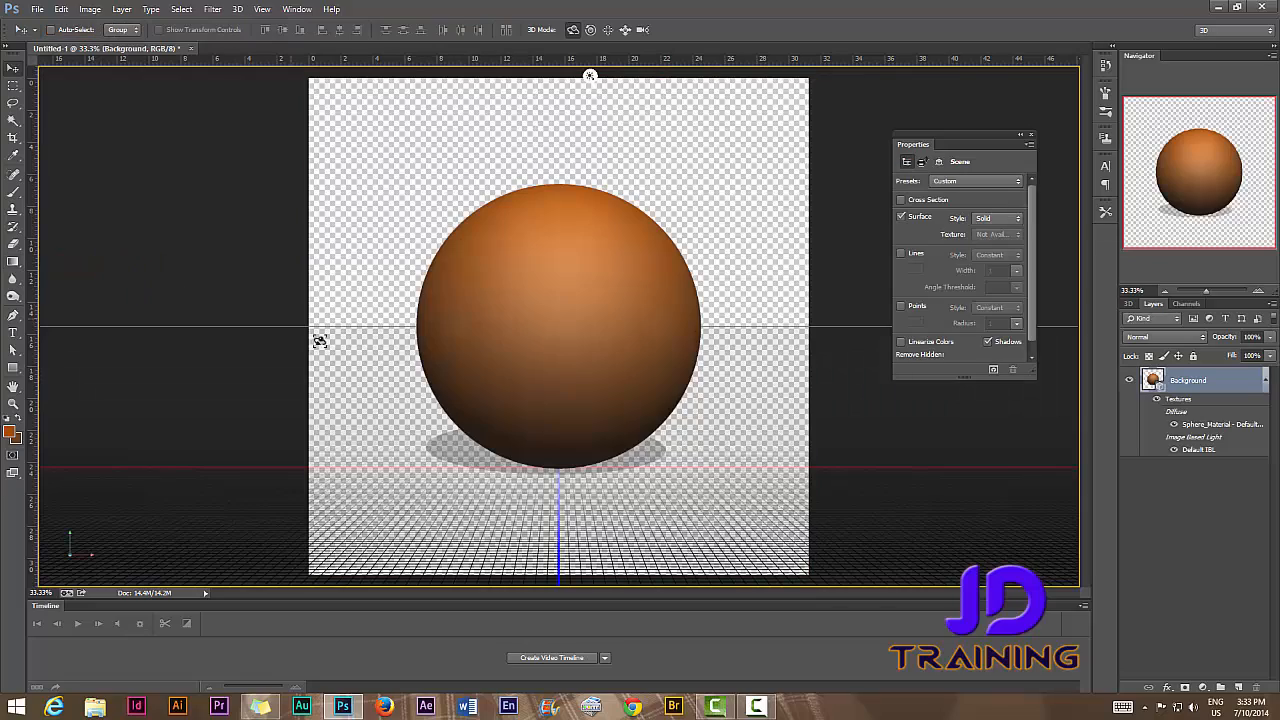
mouse_move(565, 289)
left_mouse_down()
mouse_move(566, 334)
mouse_move(597, 294)
mouse_move(543, 289)
mouse_move(556, 291)
left_mouse_up()
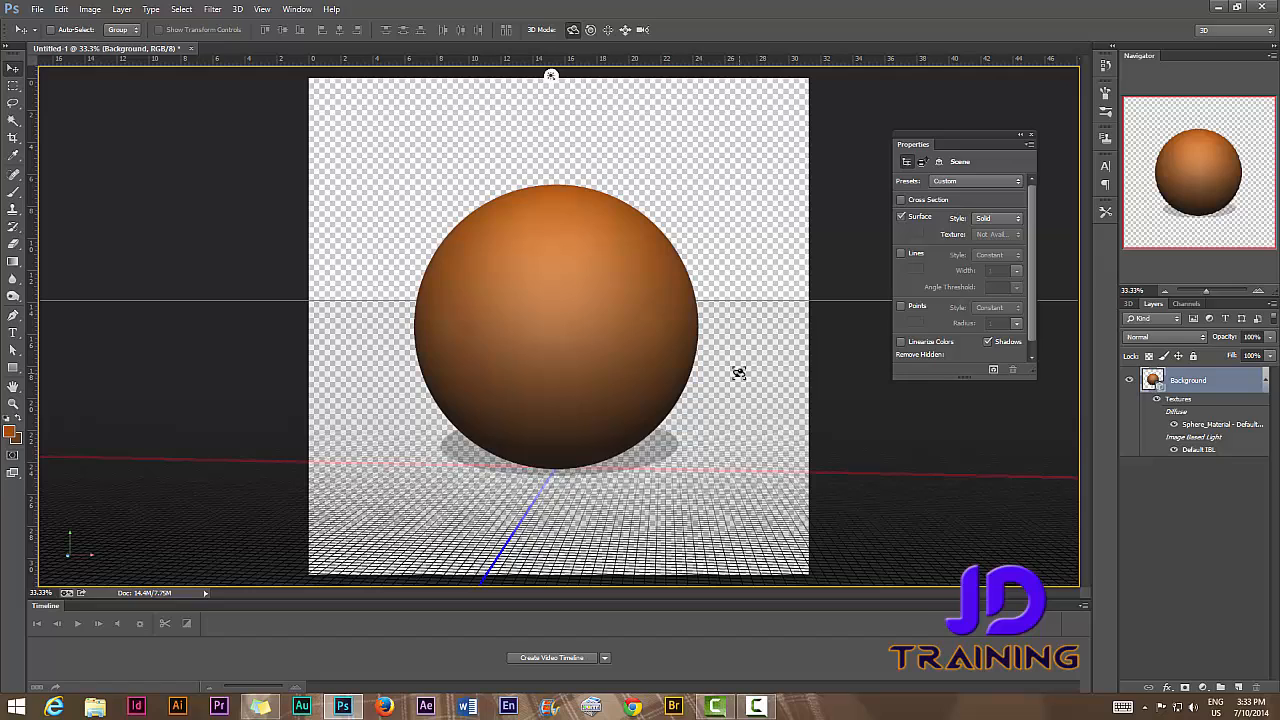
Add a new layer beneath the sphere and fill it with the default black foreground color
left_click(1238, 688)
left_click(7, 418)
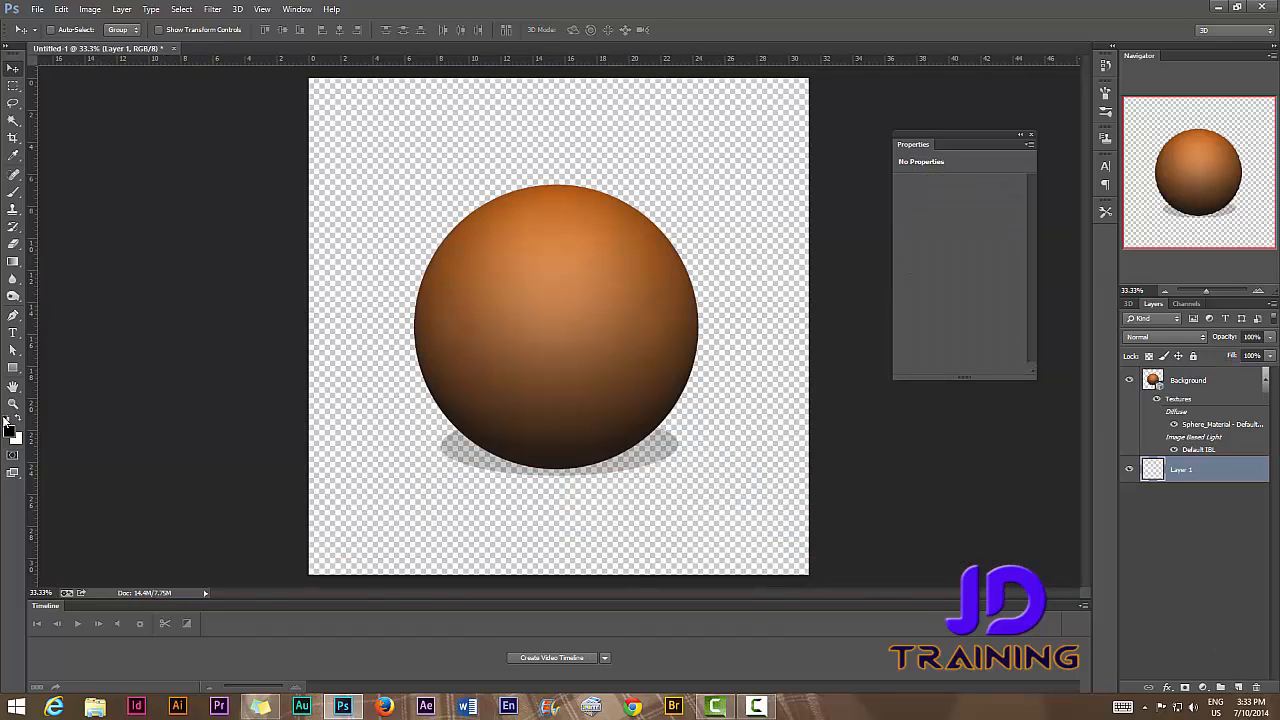
key("alt+BackSpace")
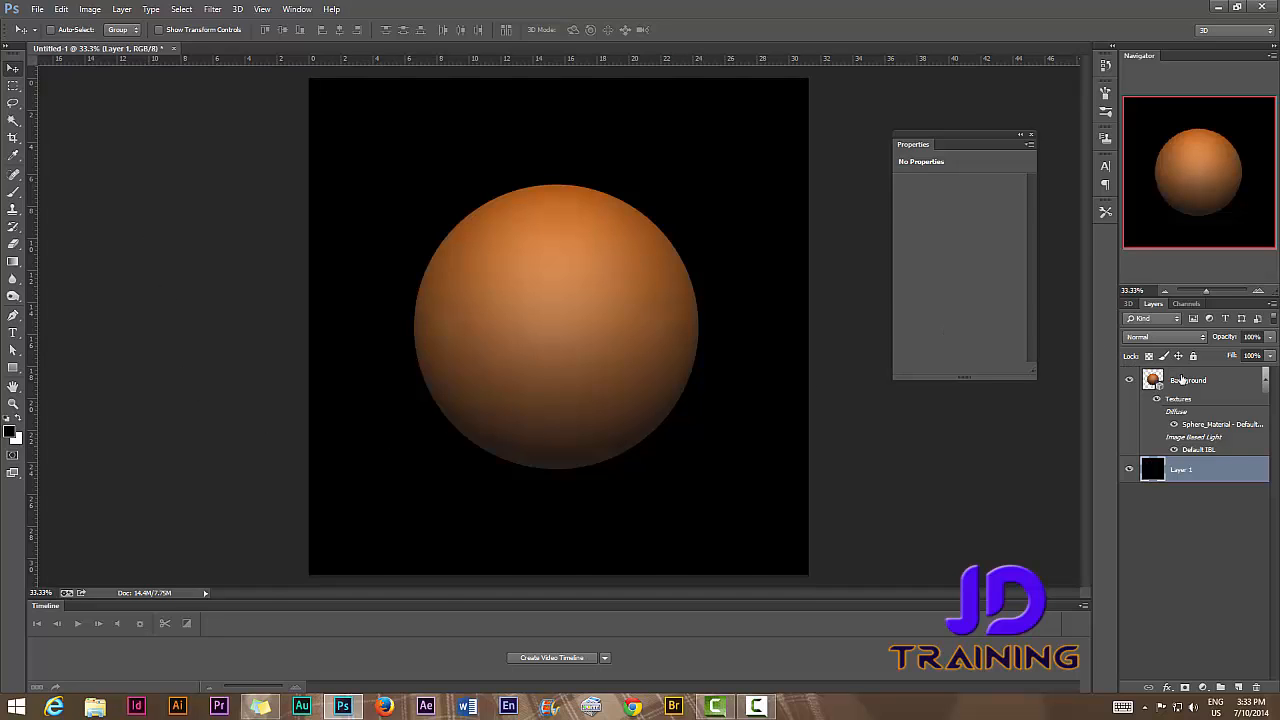
Select the sphere's material on the Background layer, set its shine to 0%, try a higher reflection and return reflection to 0%
left_click(1182, 380)
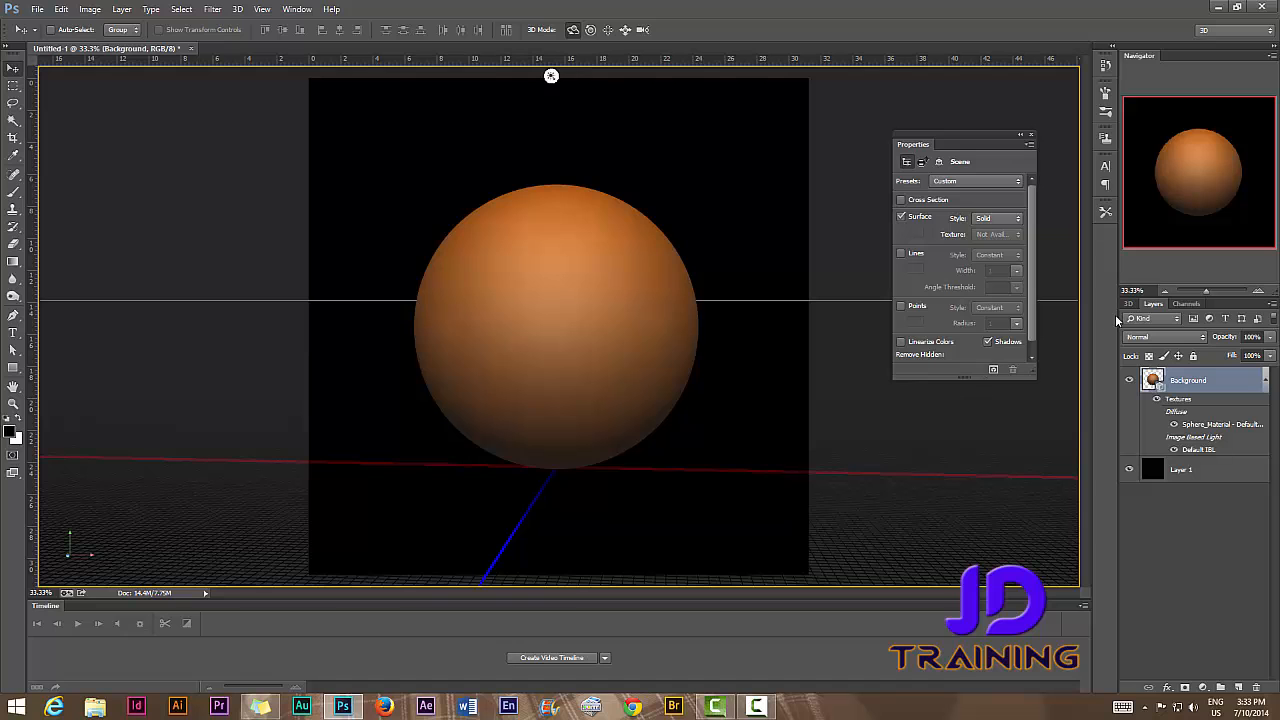
left_click(1129, 304)
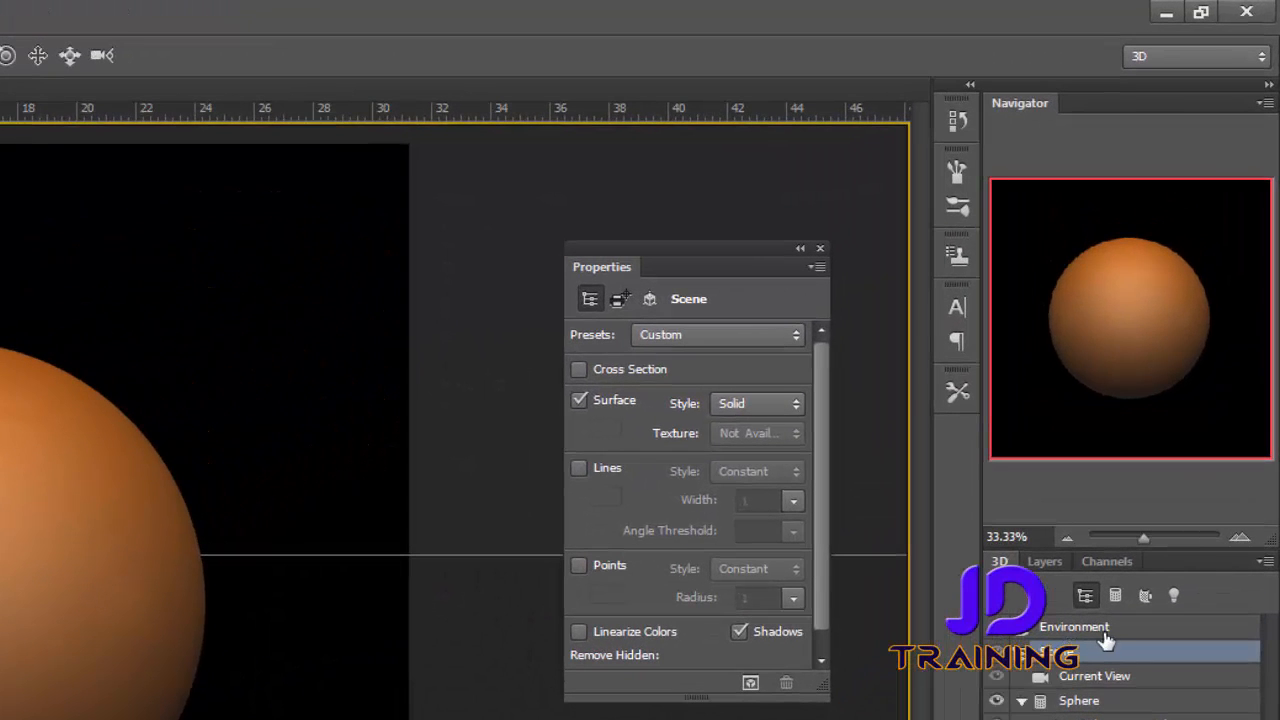
left_click(1145, 596)
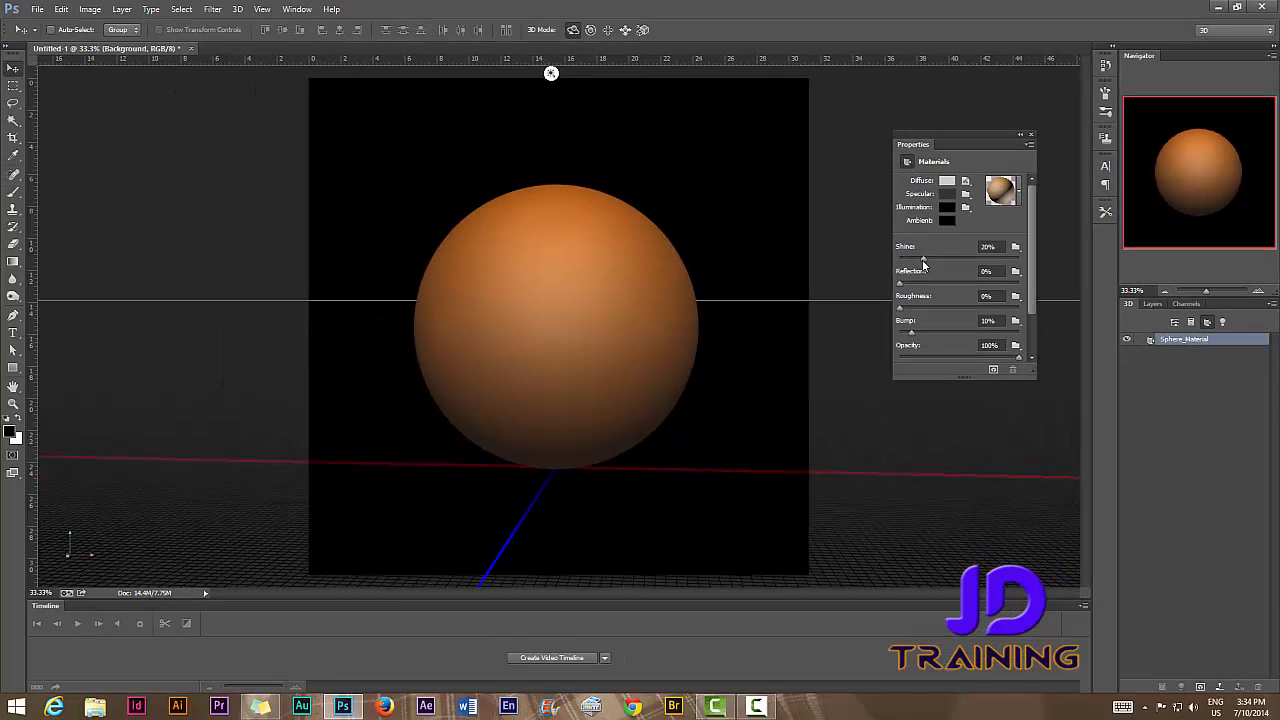
left_click_drag(850, 311, 920, 318)
left_click_drag(980, 265, 964, 288)
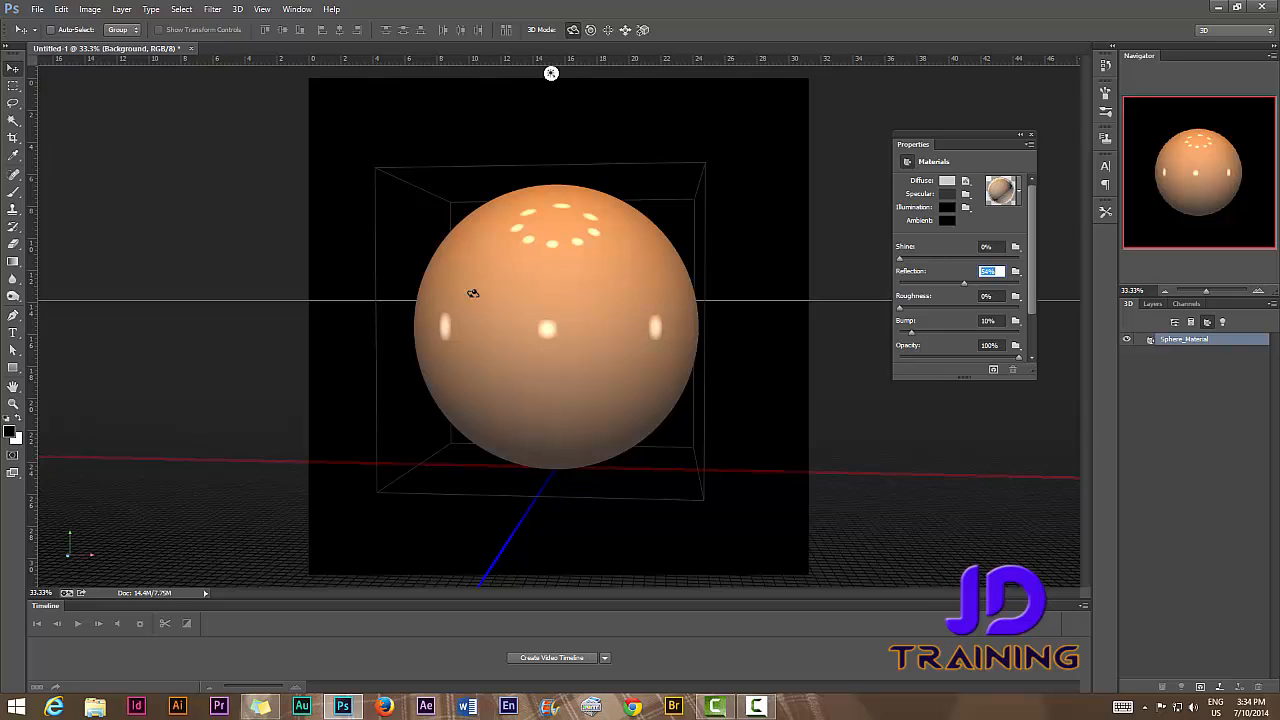
left_click_drag(964, 285, 901, 287)
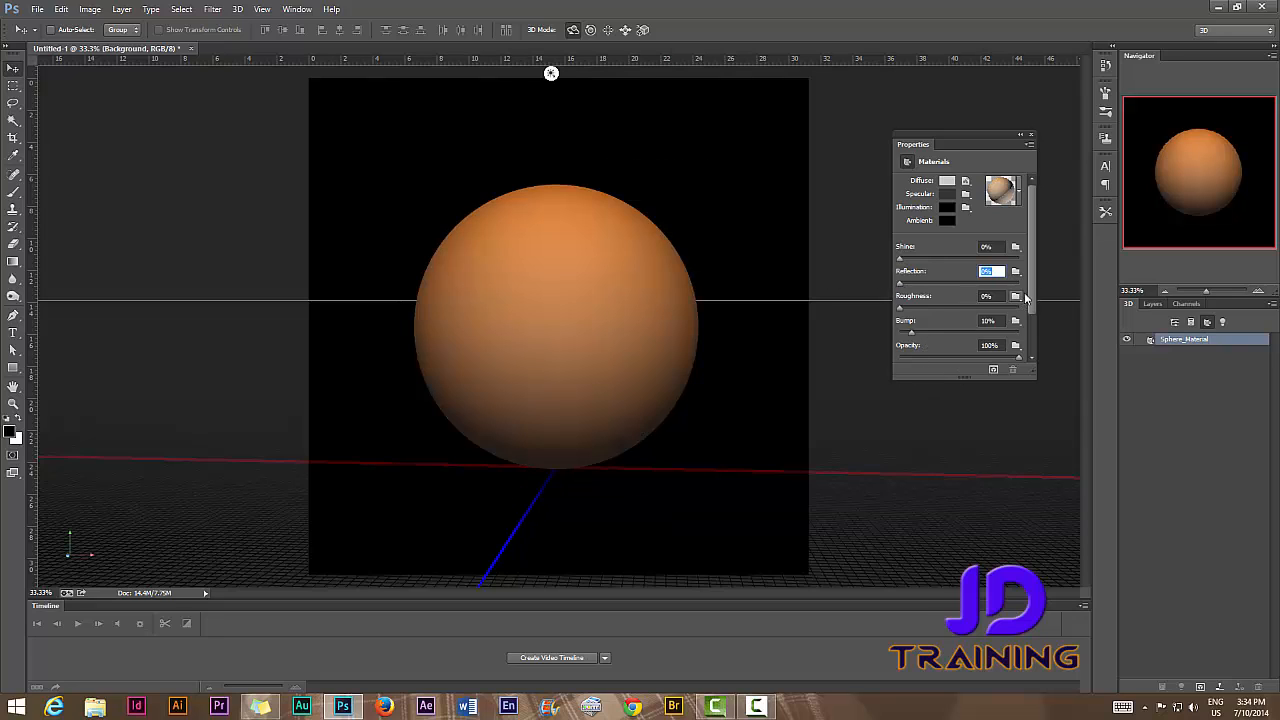
Load World-Map bw.jpg from the Desktop as the opacity texture of the sphere's material
scroll(1030, 286, "down", 2)
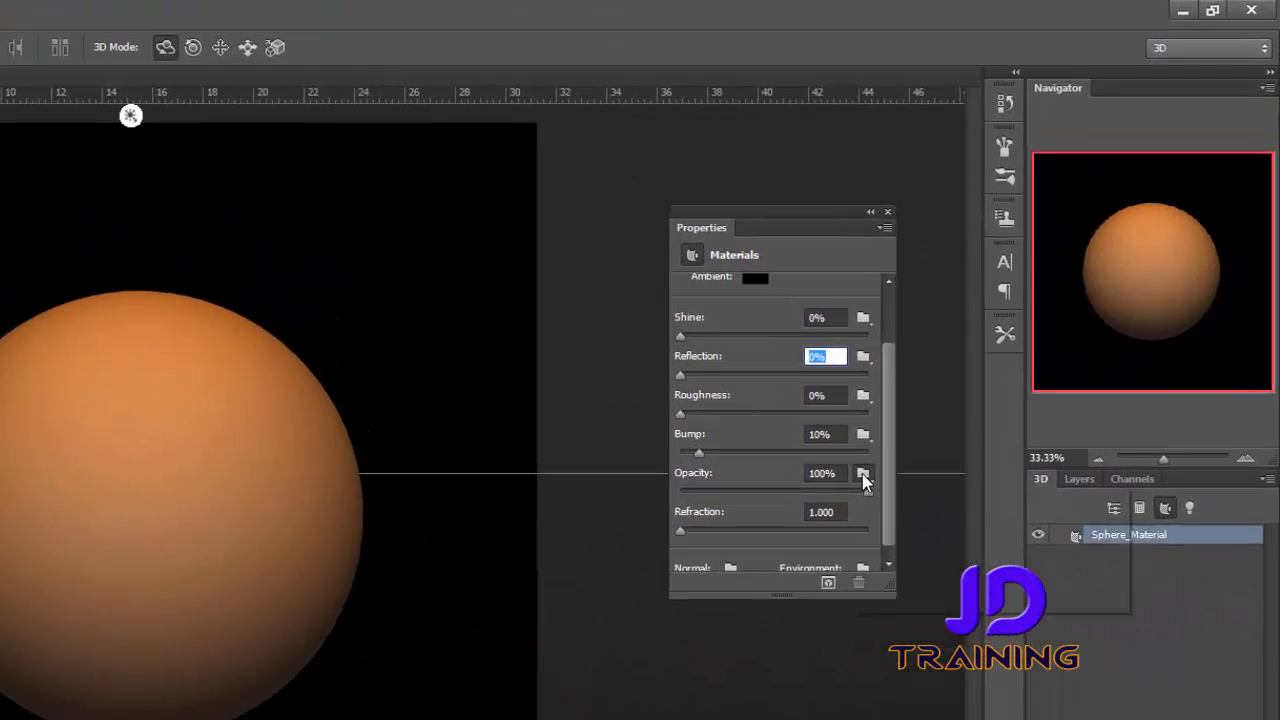
left_click(863, 474)
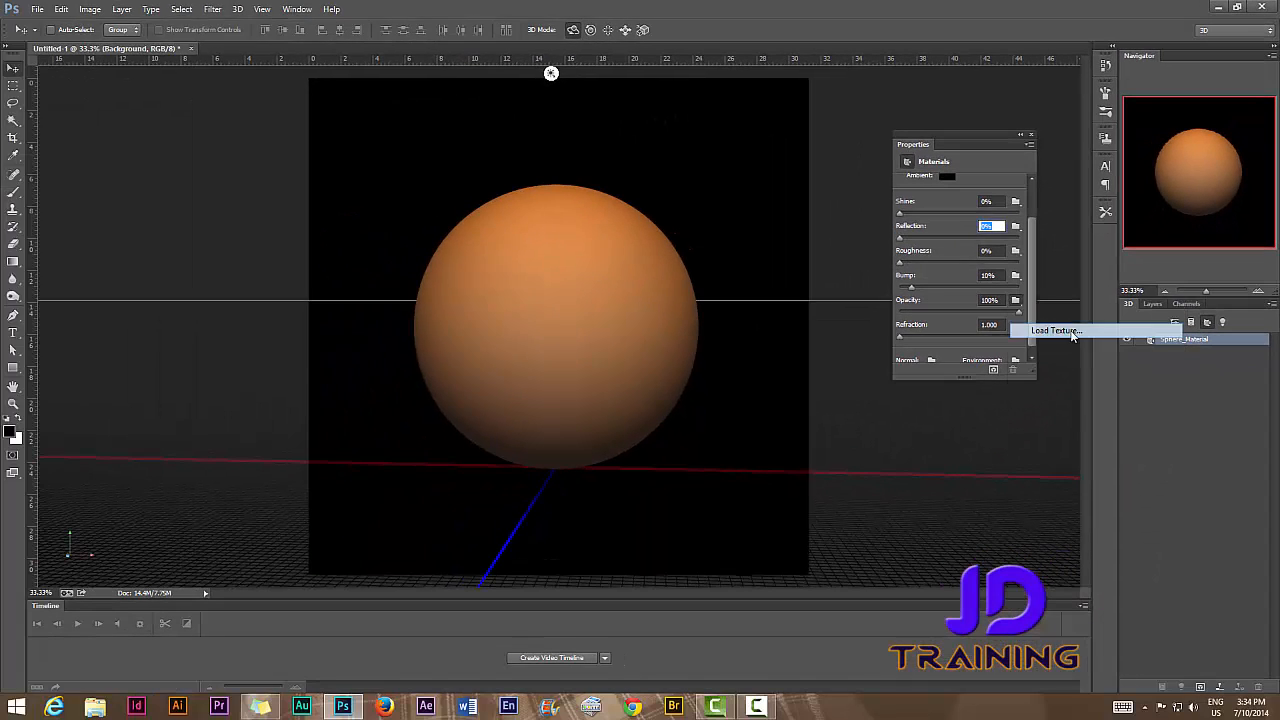
left_click(866, 612)
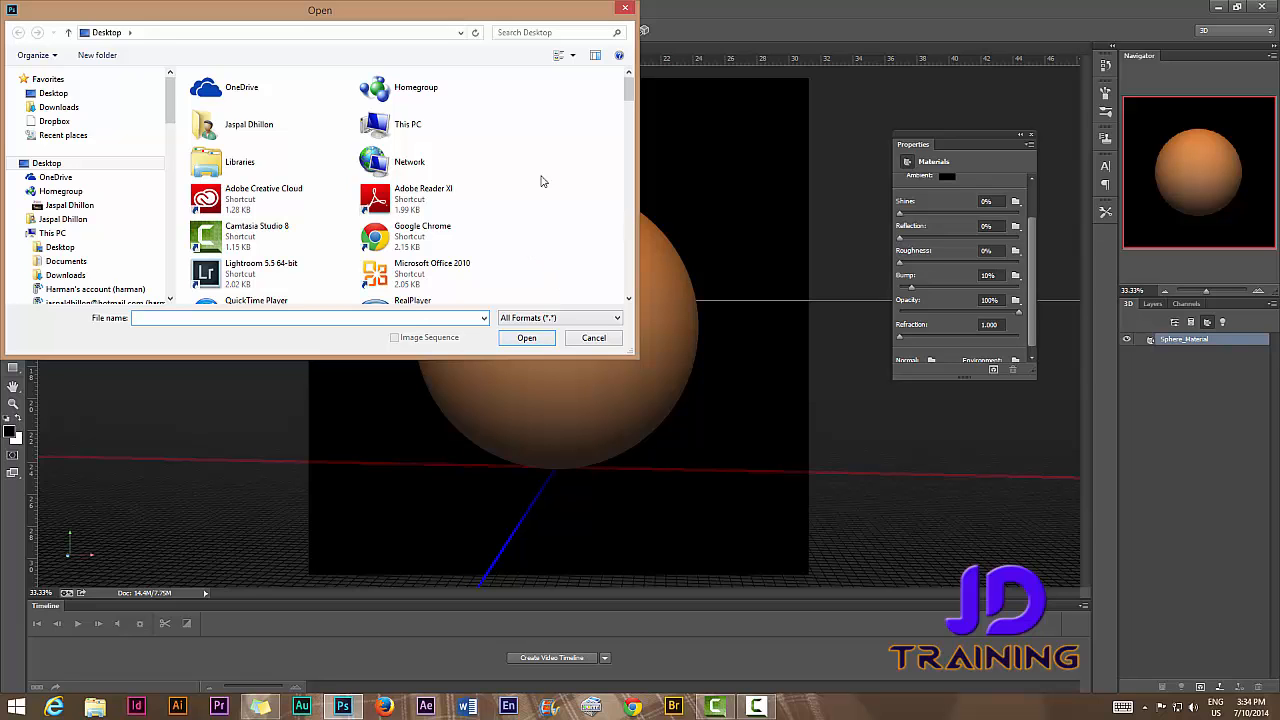
left_click_drag(628, 95, 645, 275)
left_click(428, 230)
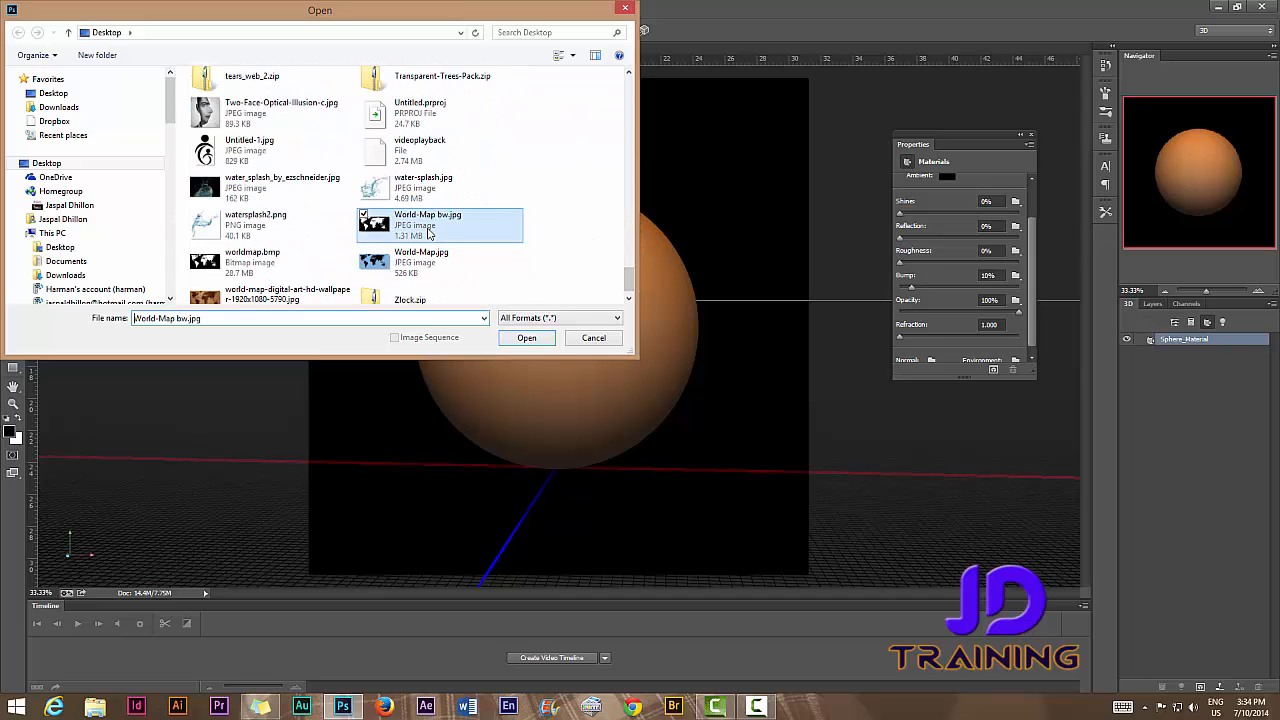
left_click(518, 340)
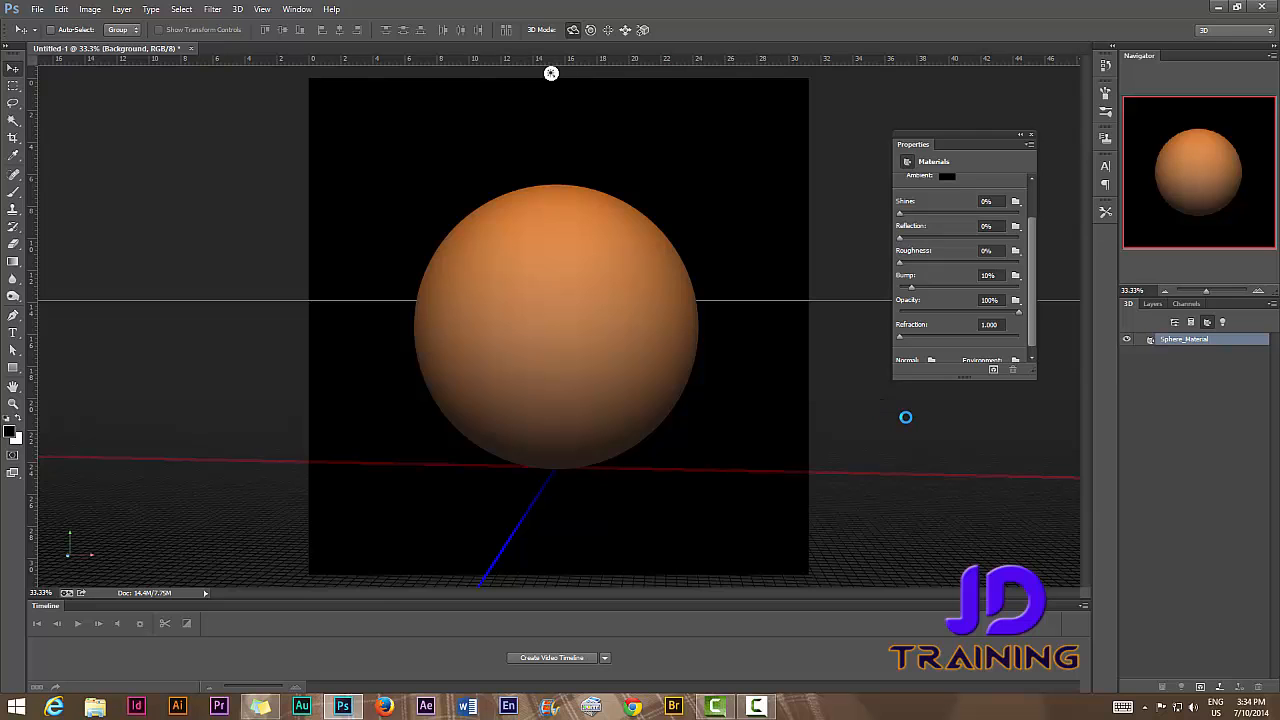
Rotate the 3D view around the globe to examine its cut-out continents from several sides
left_click(390, 318)
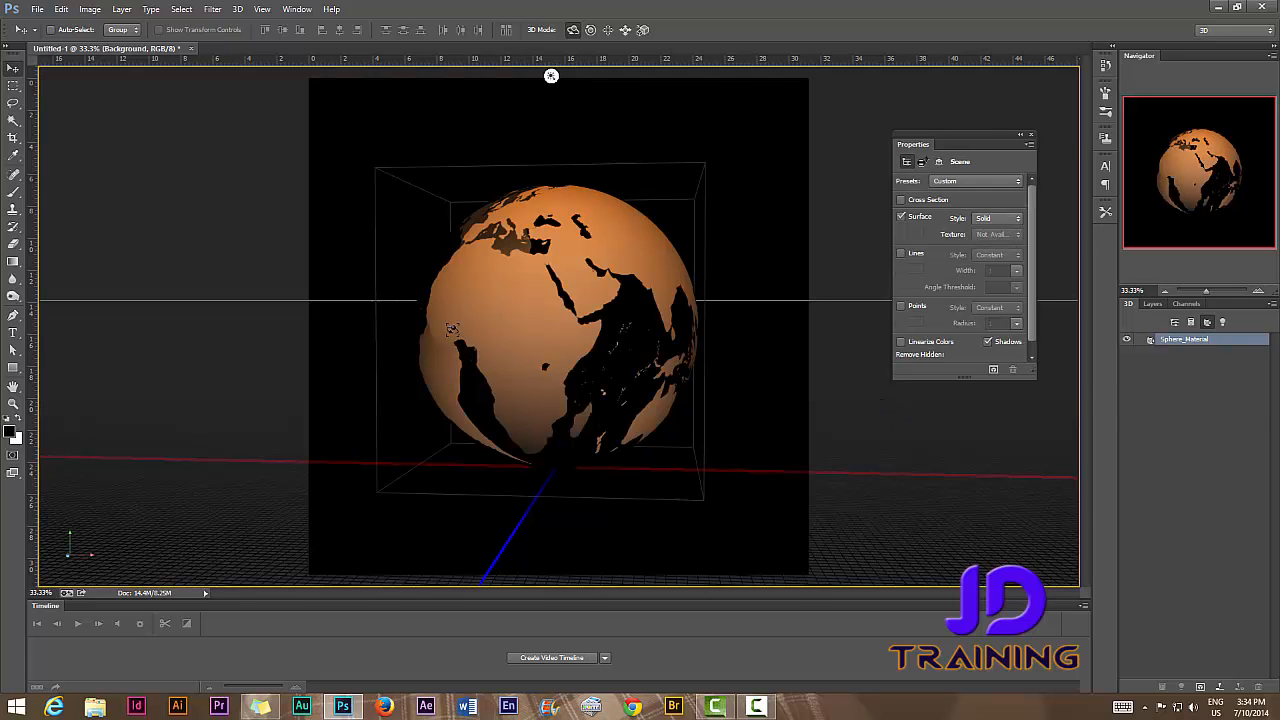
mouse_move(366, 337)
left_mouse_down()
mouse_move(650, 343)
mouse_move(424, 326)
mouse_move(372, 343)
left_mouse_up()
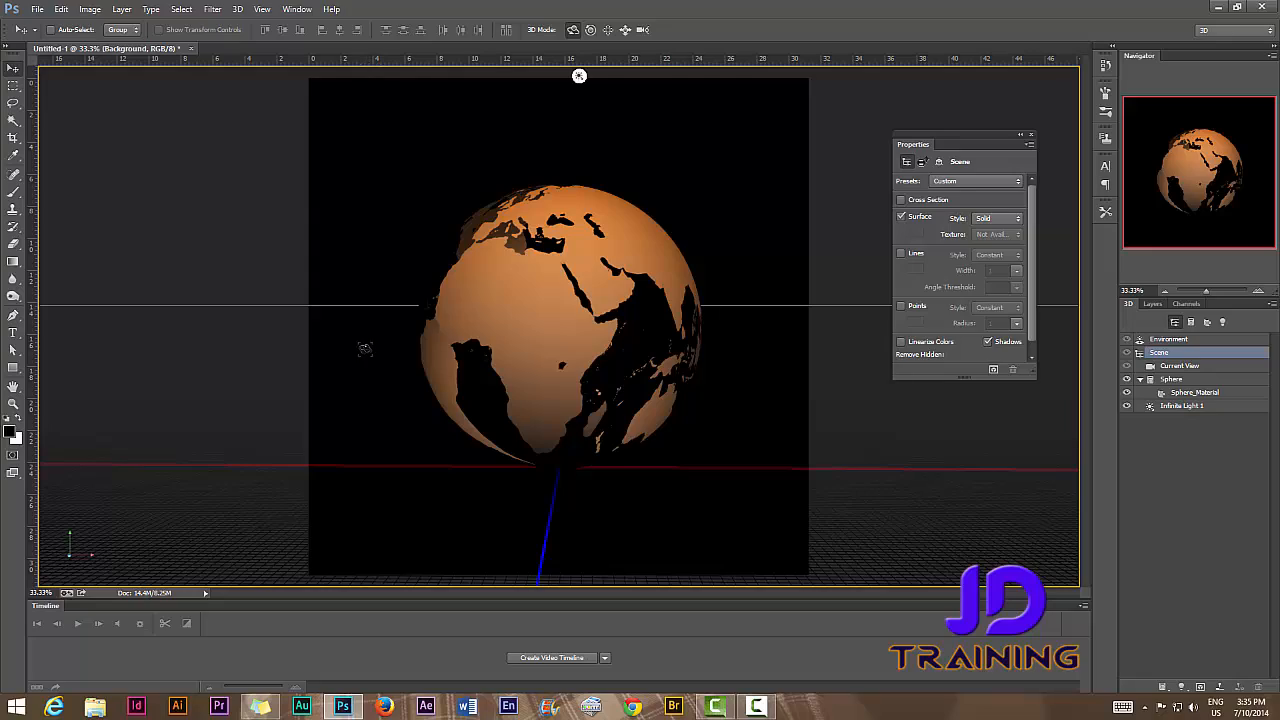
left_click_drag(364, 349, 826, 462)
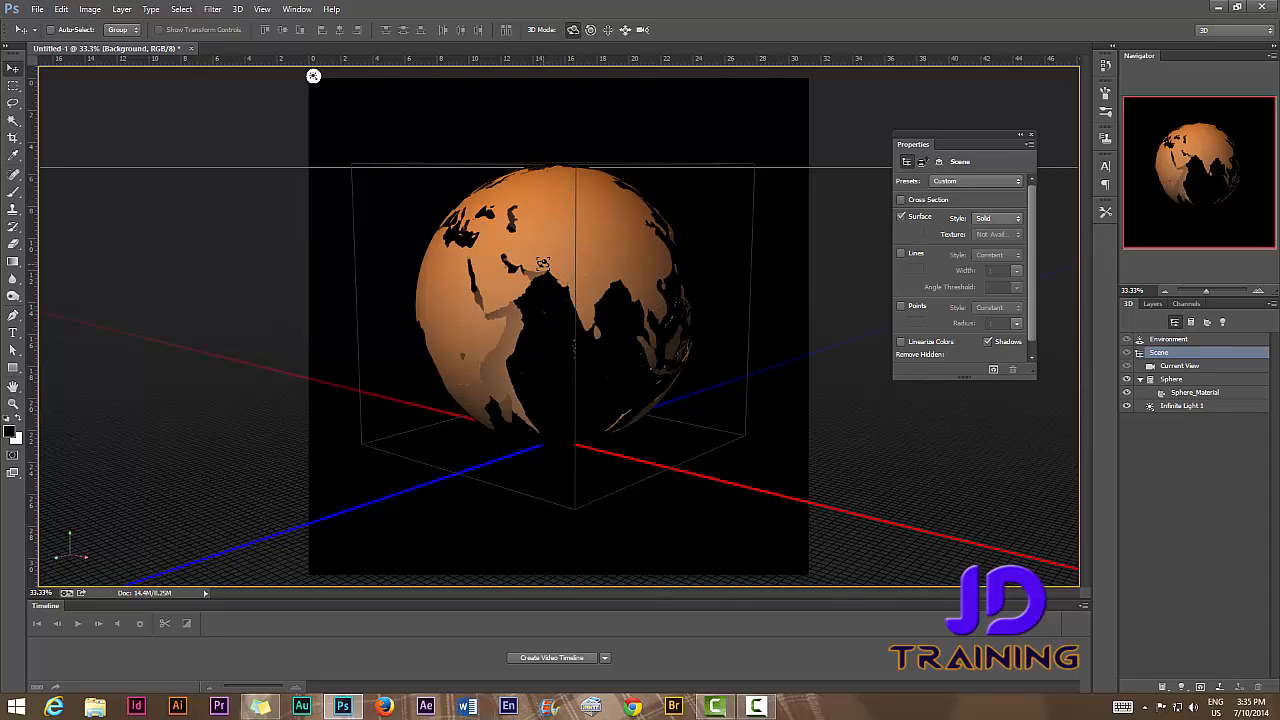
left_click_drag(544, 264, 564, 373)
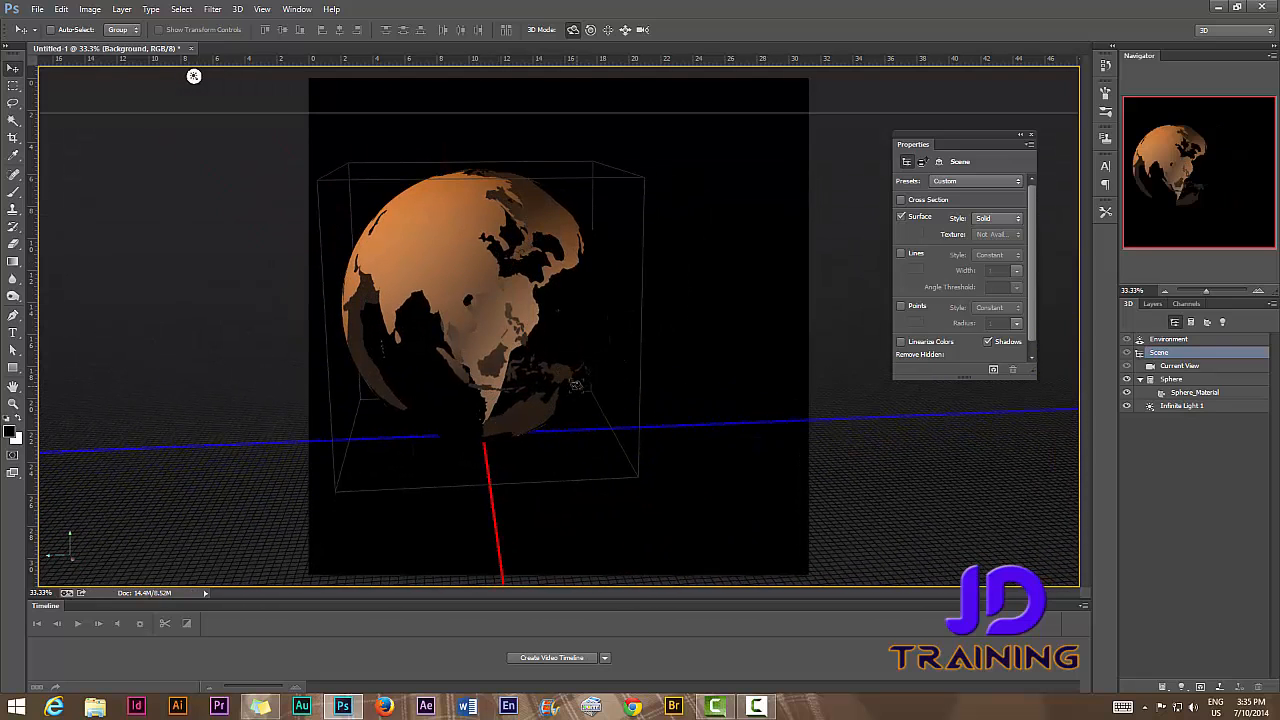
Close the Untitled-1 globe document without saving it
left_click(190, 48)
left_click(645, 258)
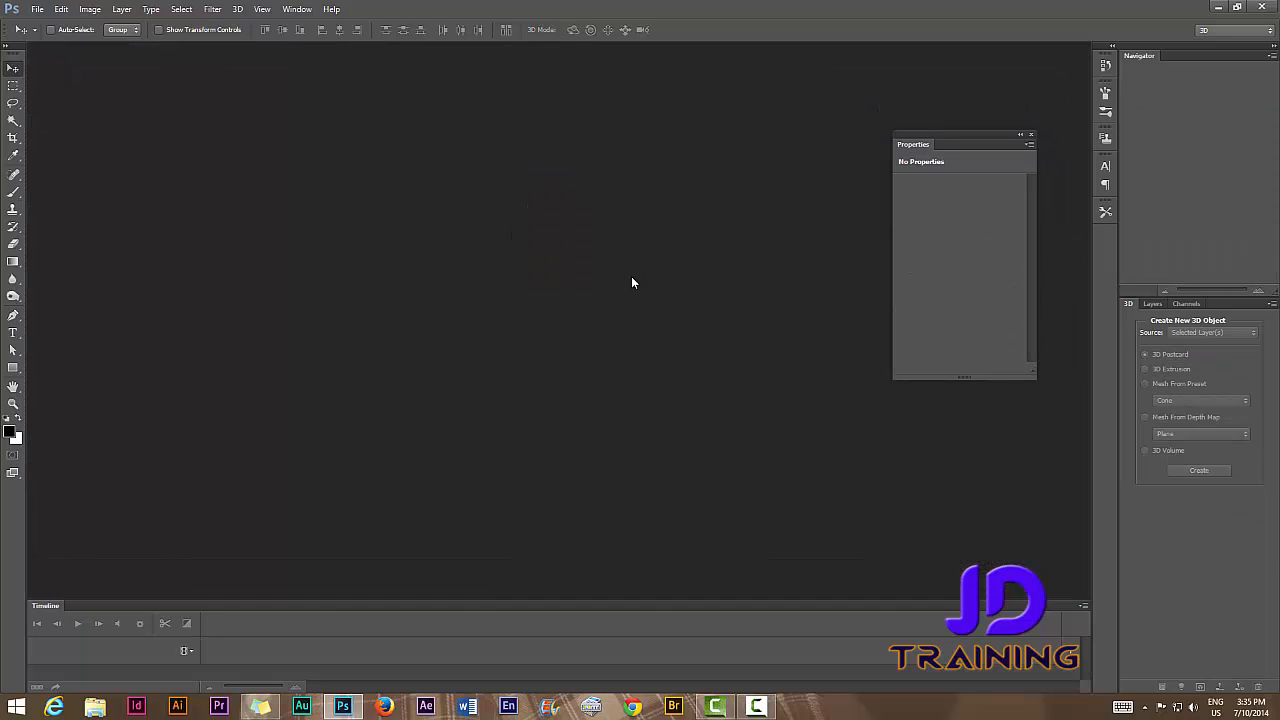
Open the image episode 104 rotating sphere.jpg and switch to the Essentials workspace
left_click_drag(1276, 306, 661, 276)
left_click(1268, 37)
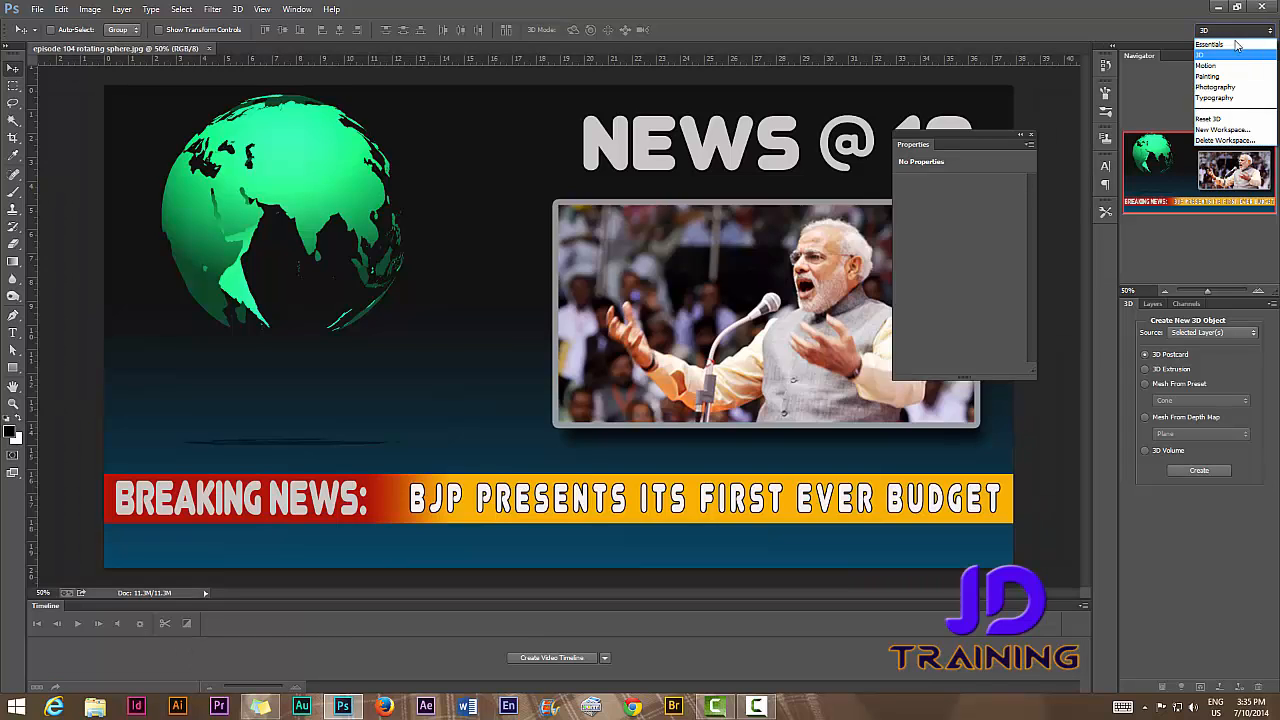
left_click(1220, 48)
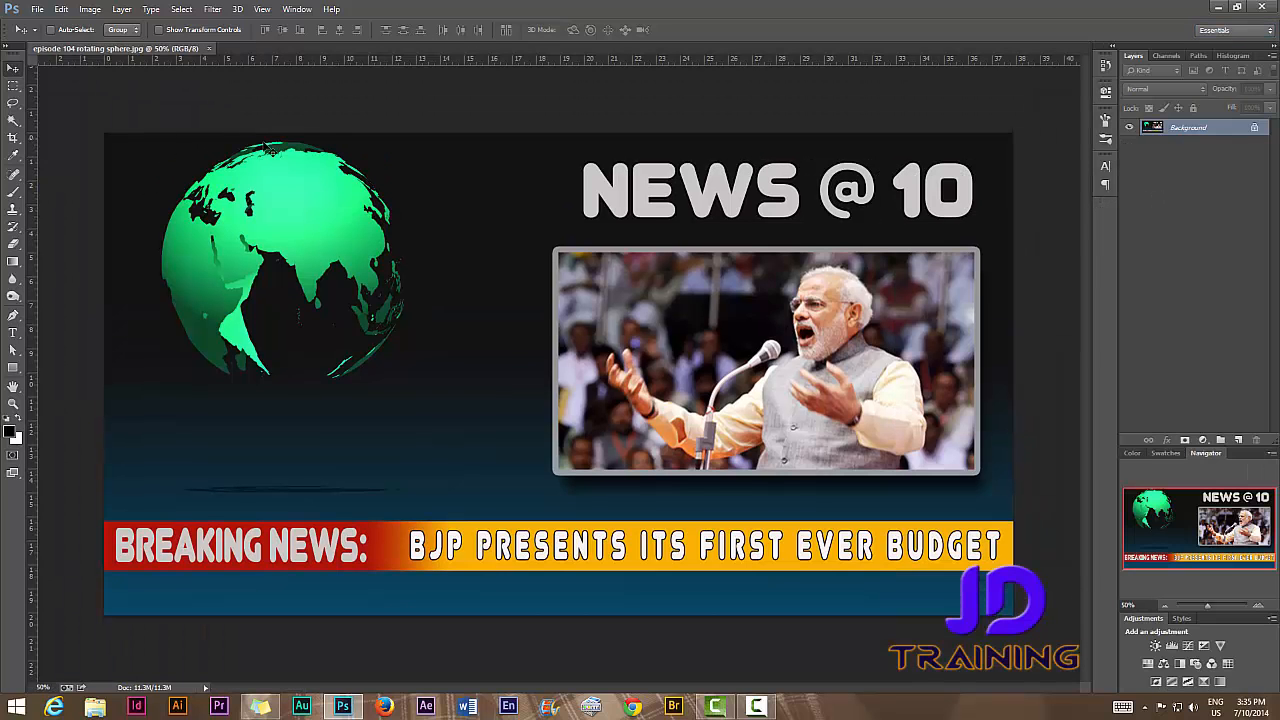